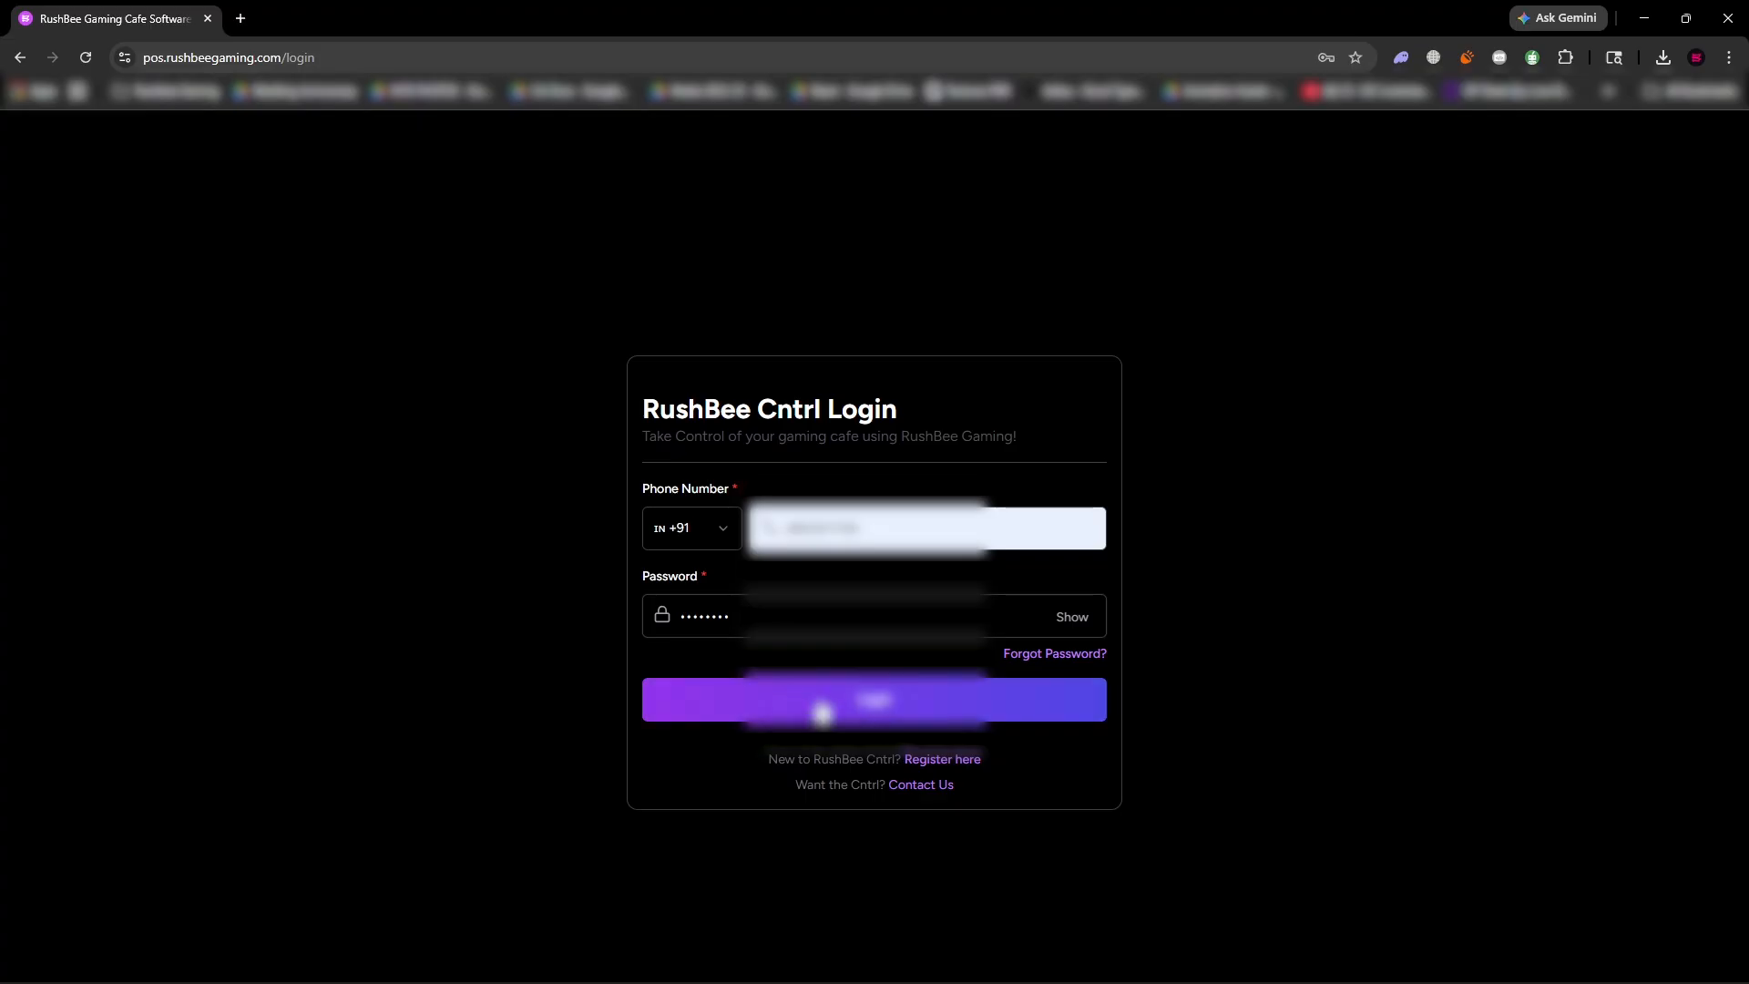
Log in with the prefilled phone number and password, and show the list of available cafes.
click(823, 712)
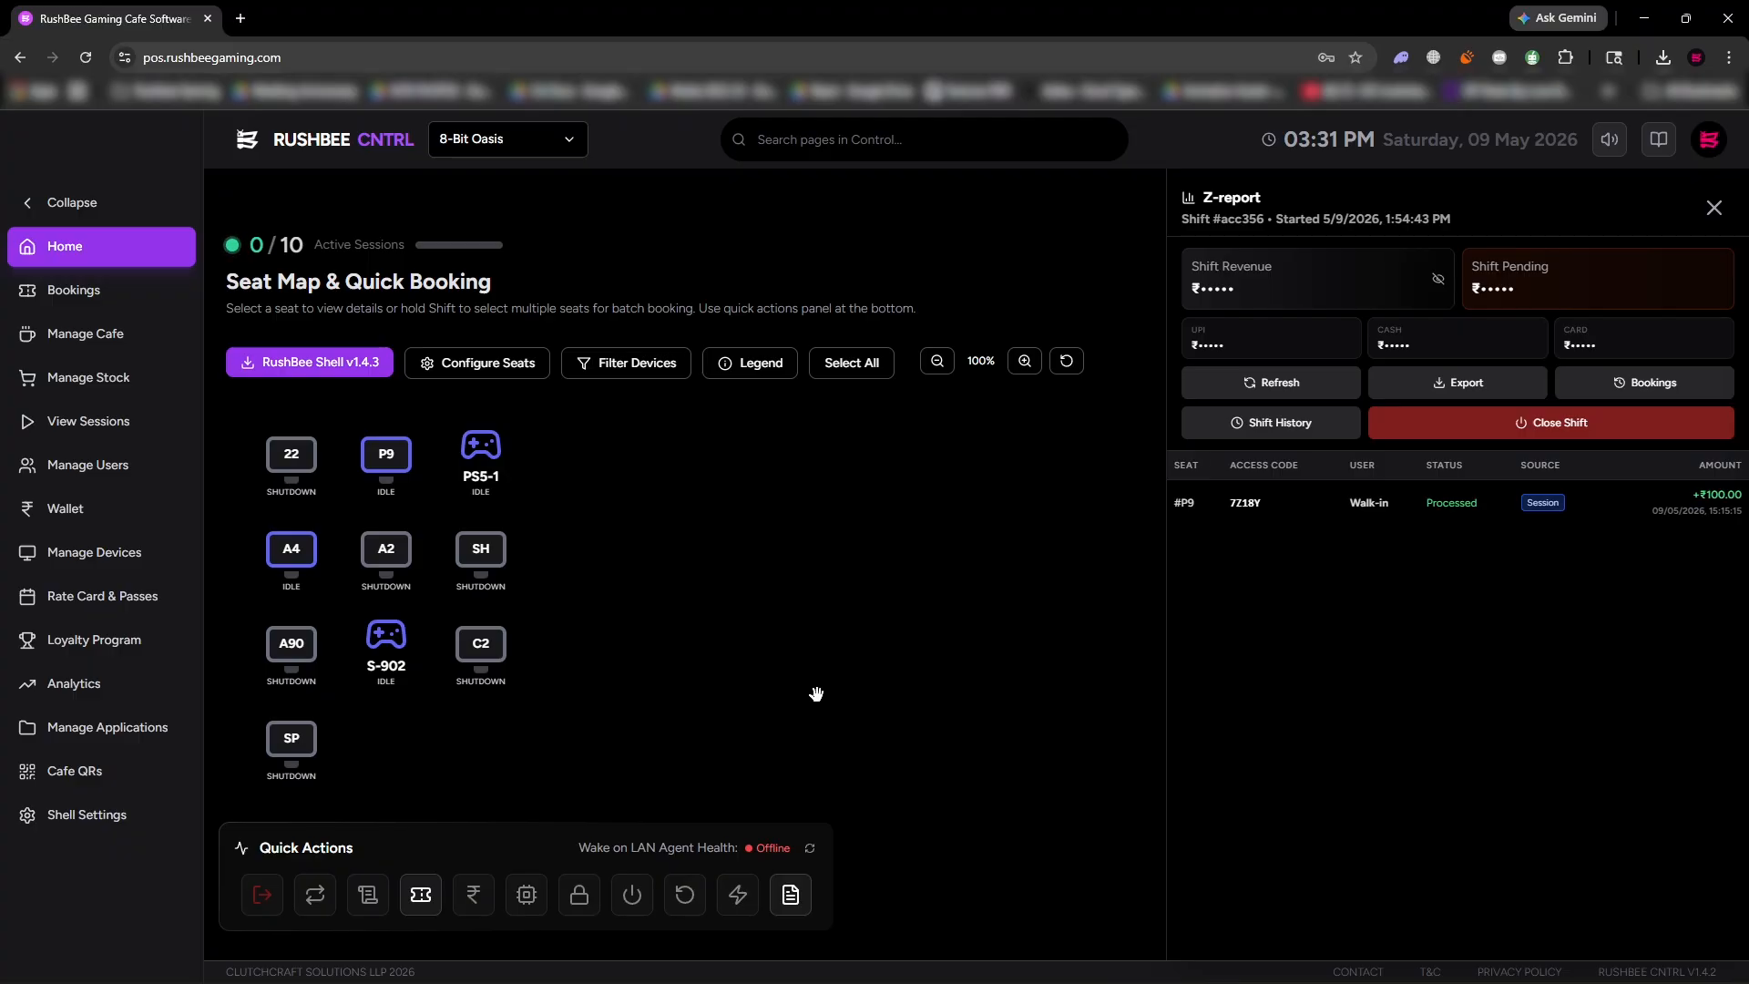
click(500, 148)
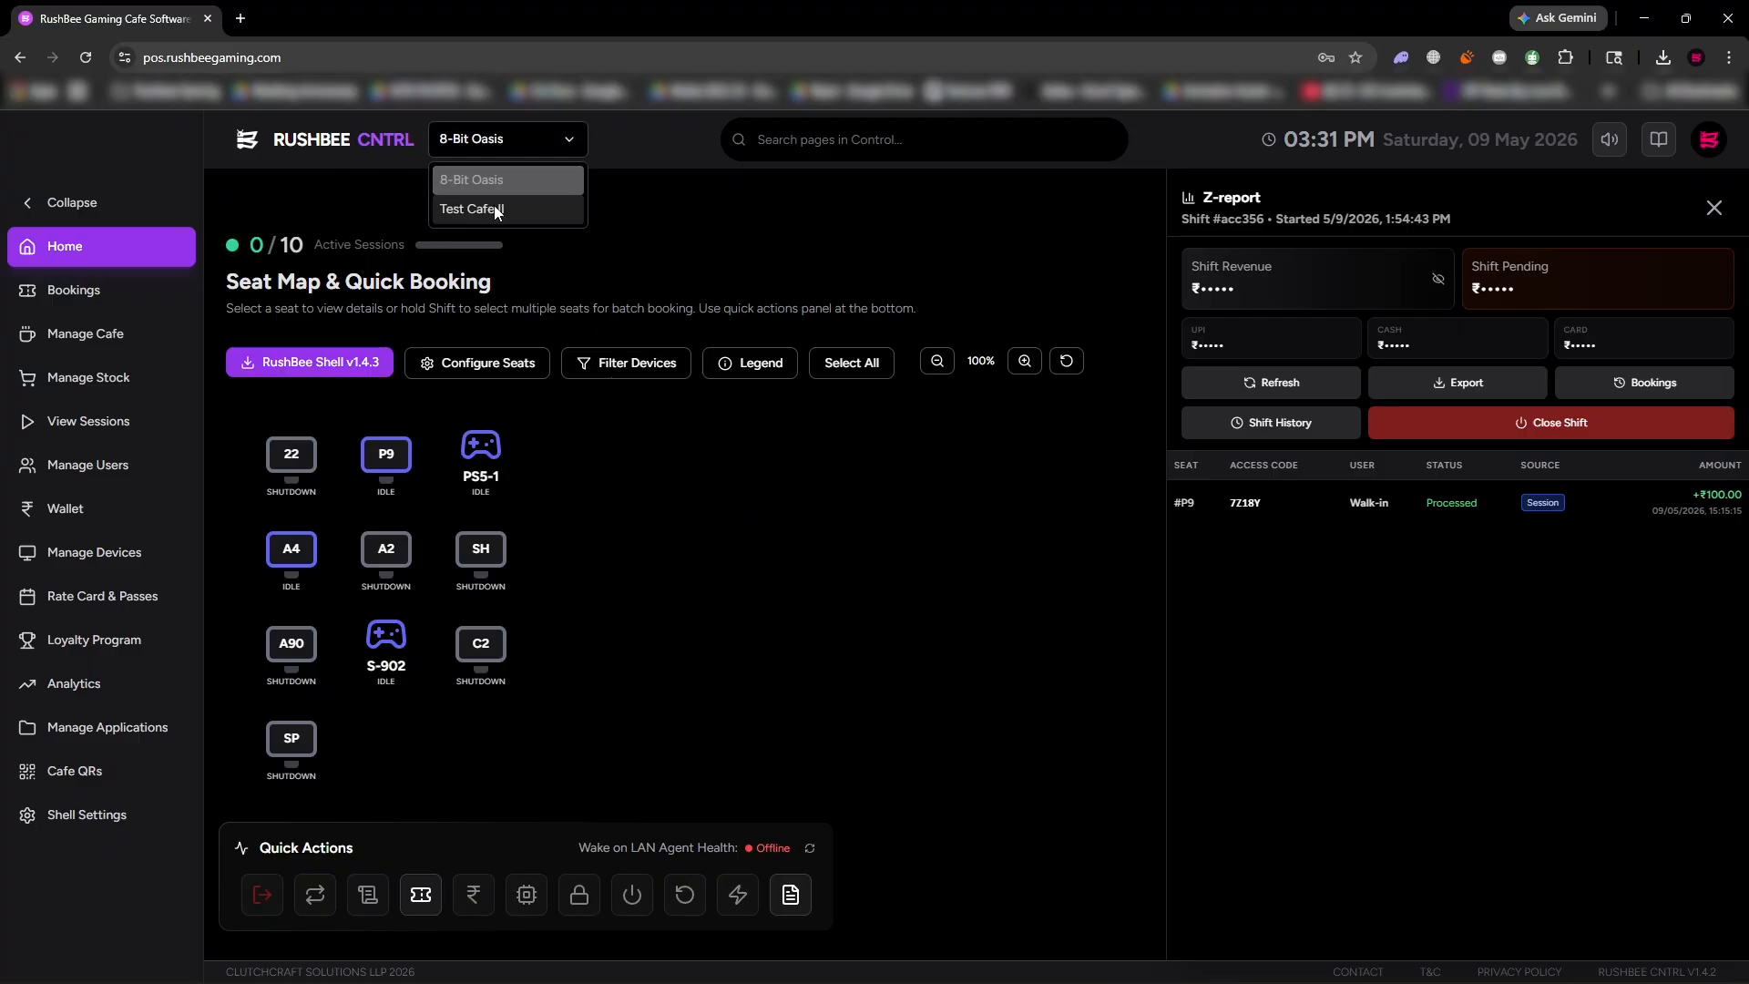
Search the control pages for "setting" and dismiss the suggestions.
click(763, 138)
text(setting)
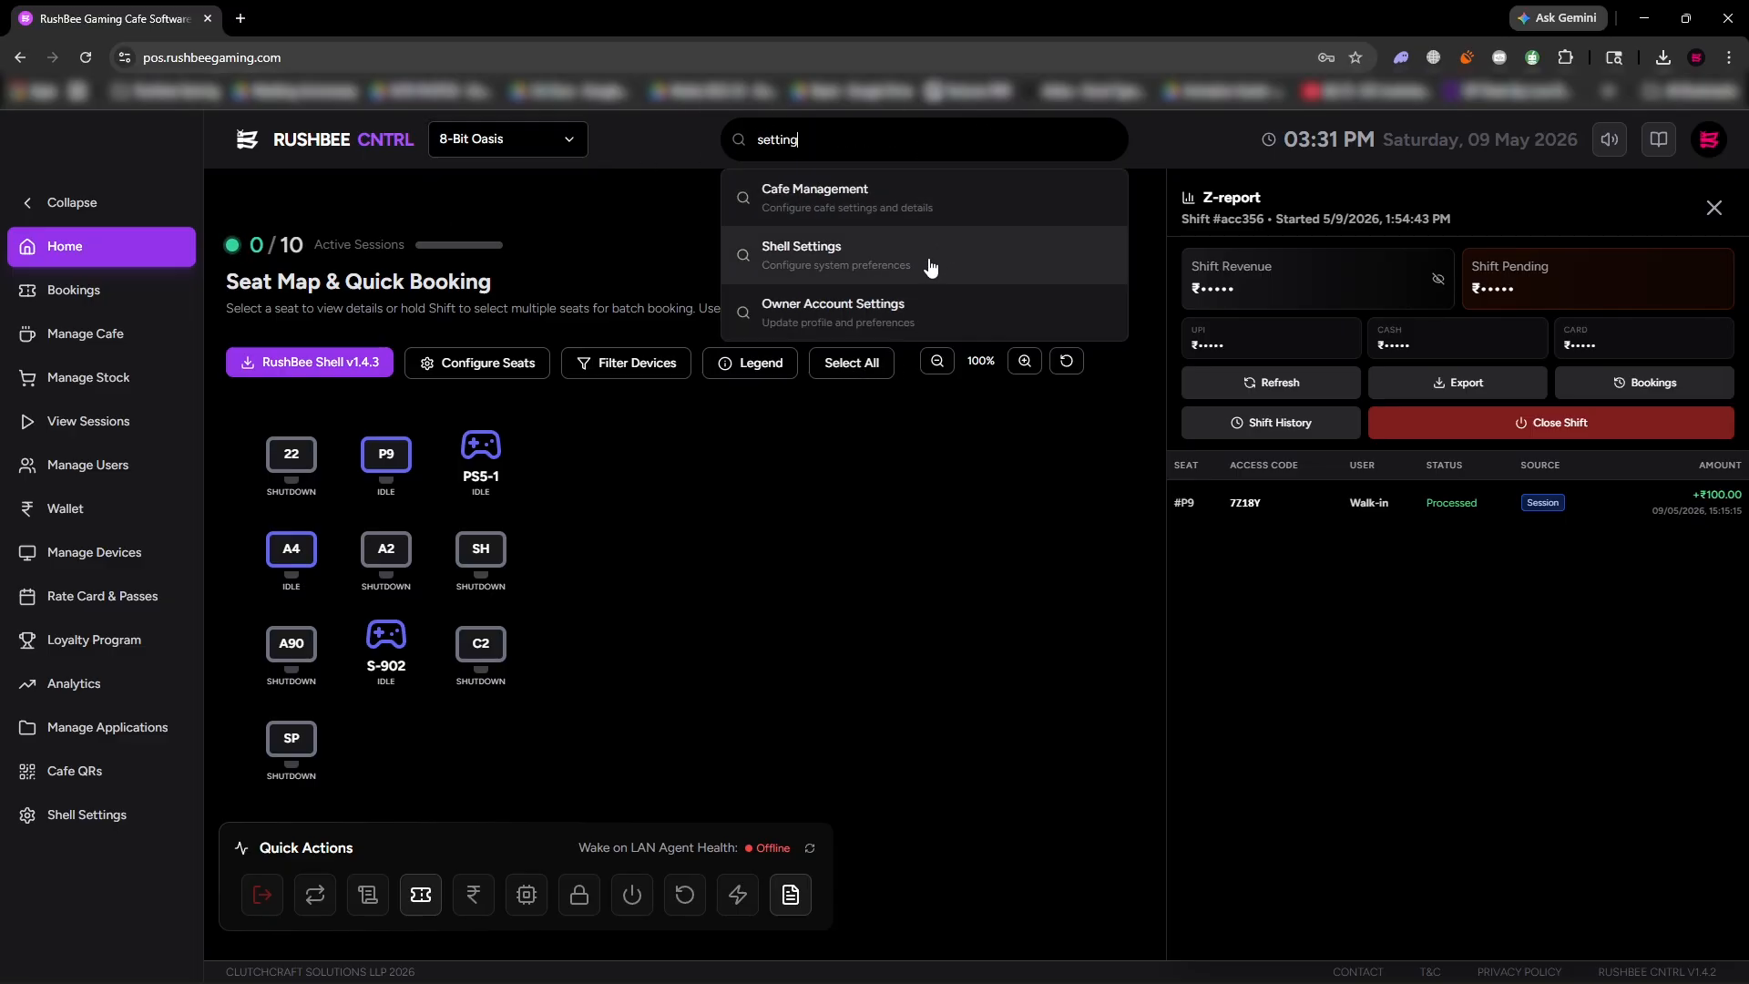
double_click(870, 142)
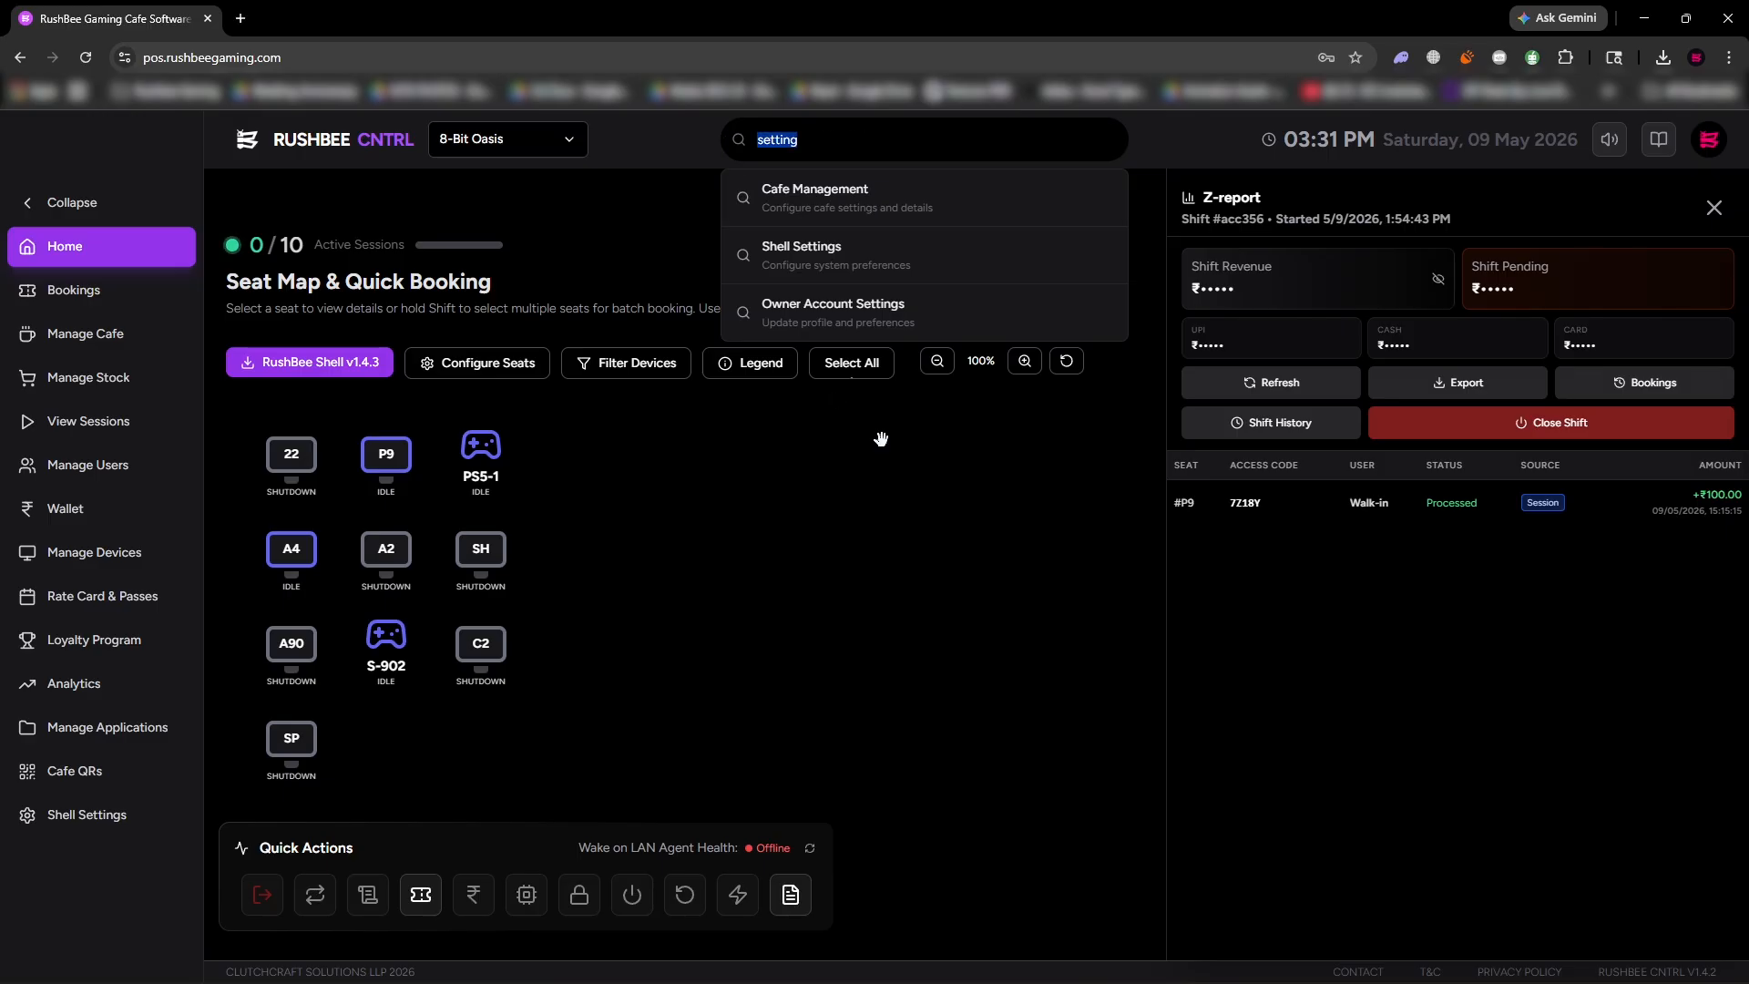
click(1078, 557)
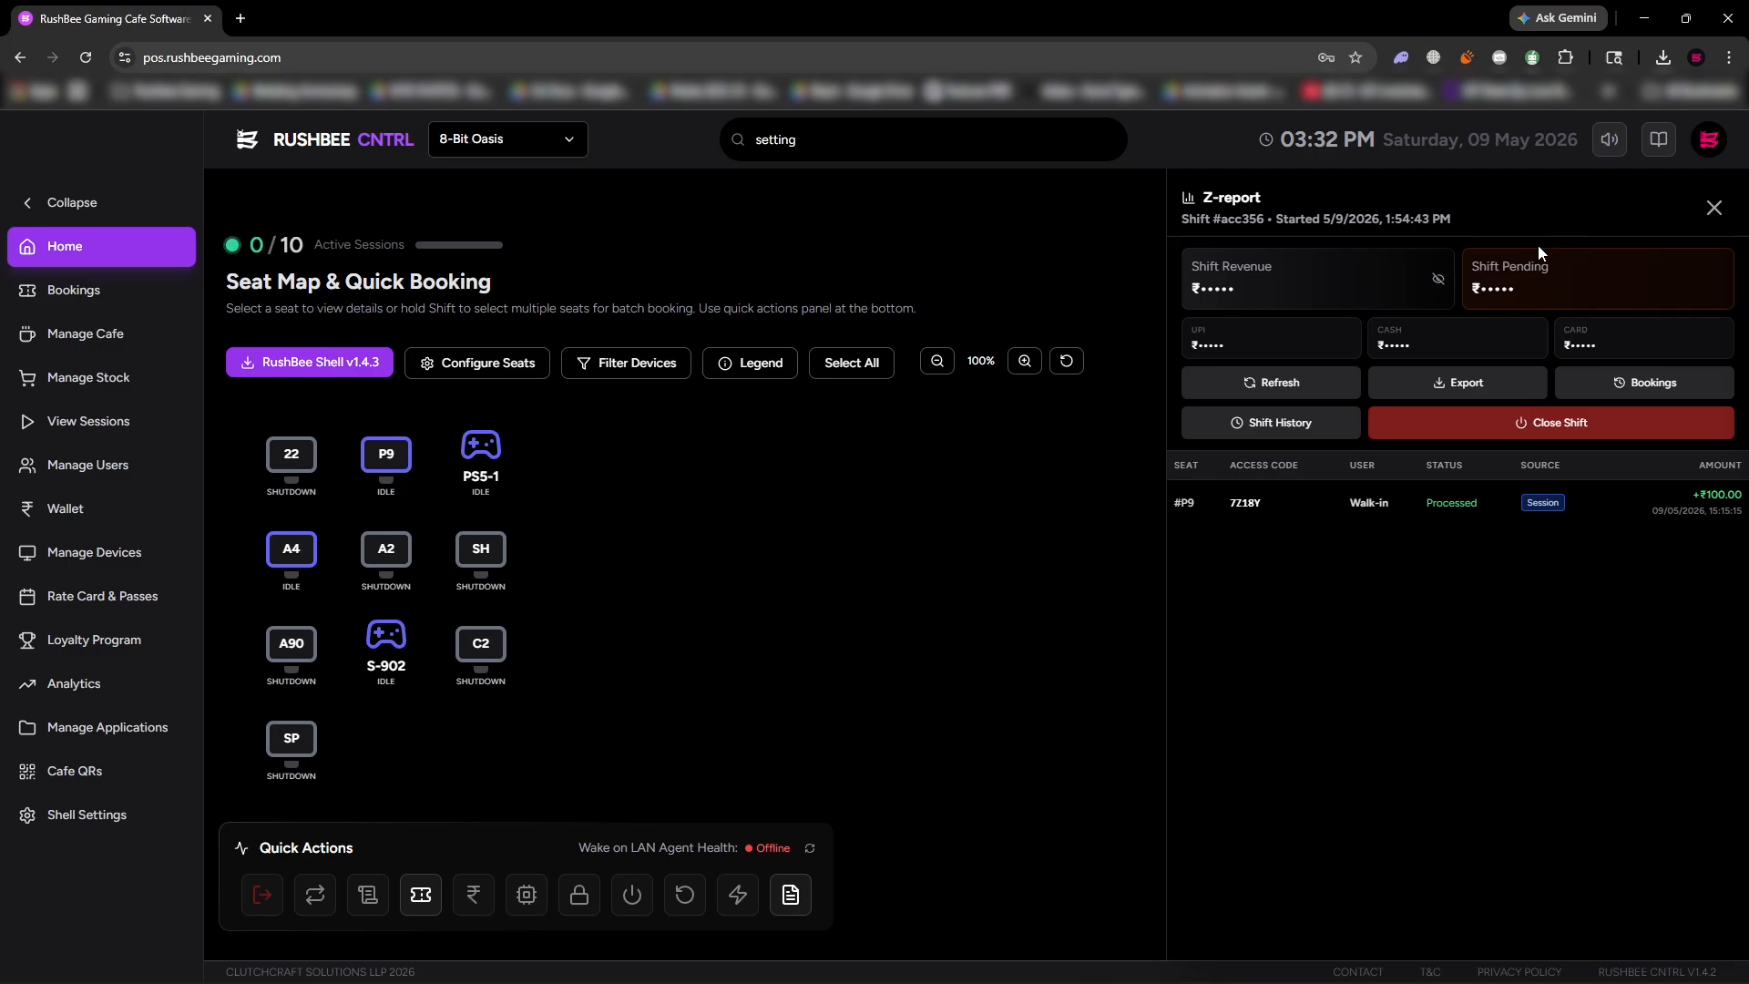
Review the documentation overview and the owner's account settings, and return to the seat map.
click(1656, 144)
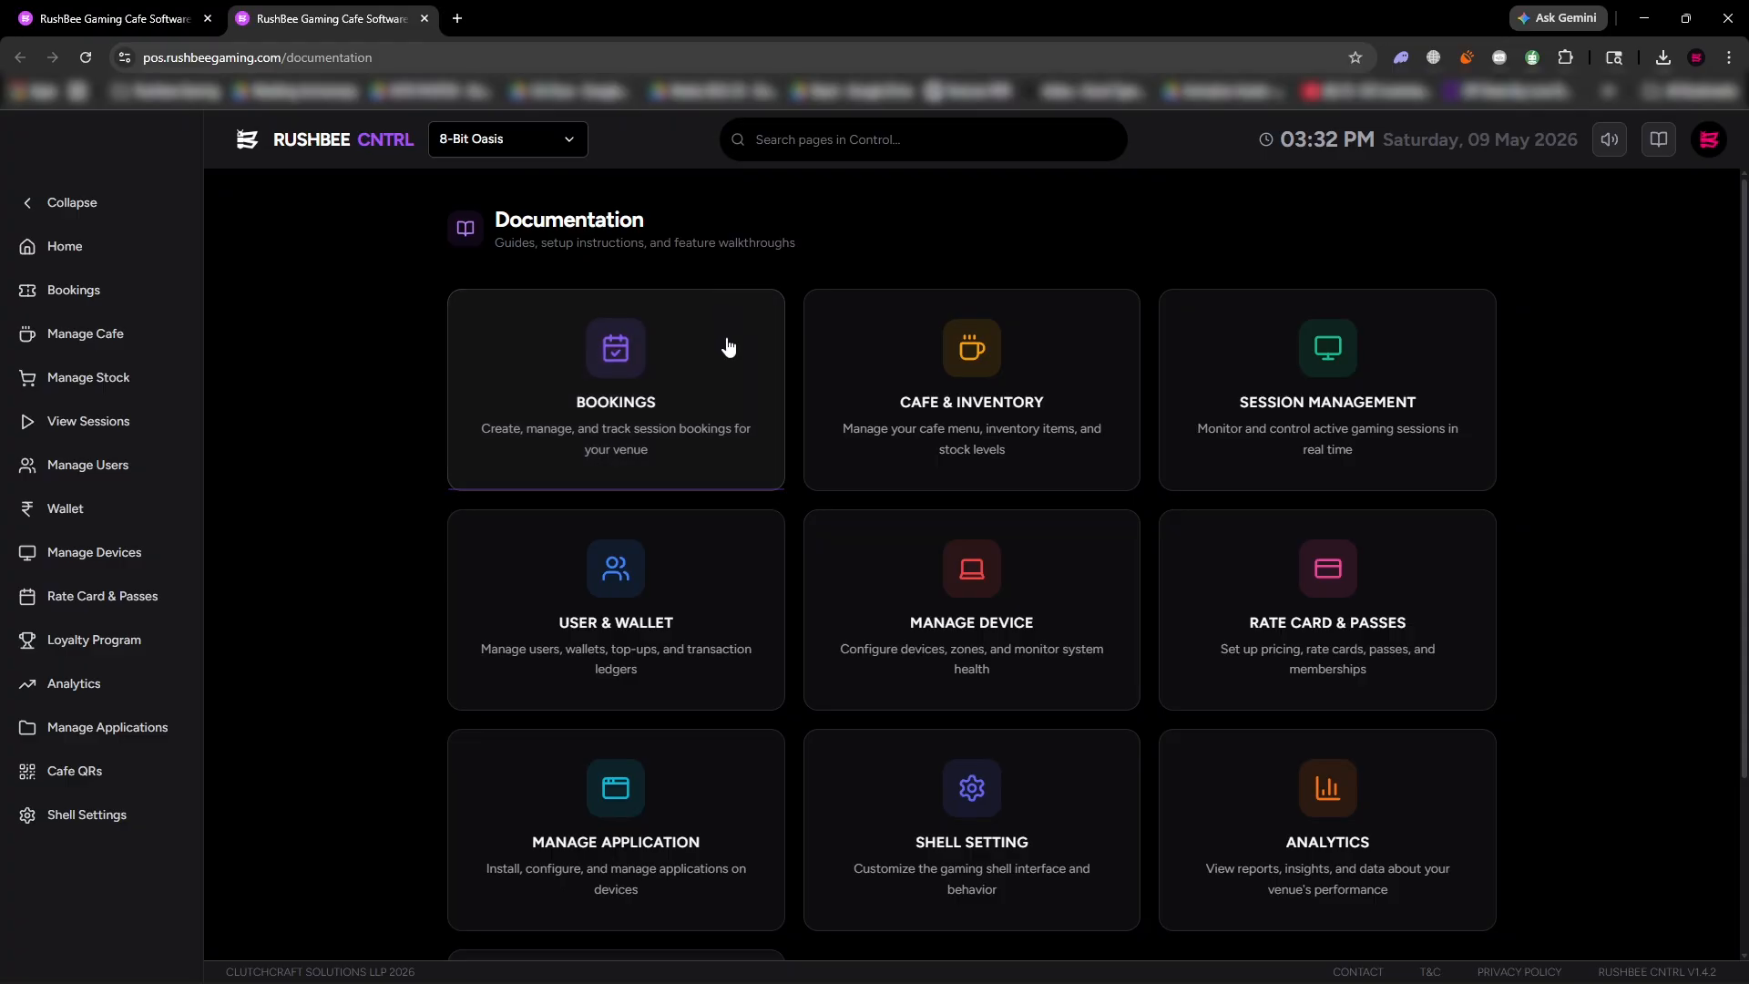
click(164, 16)
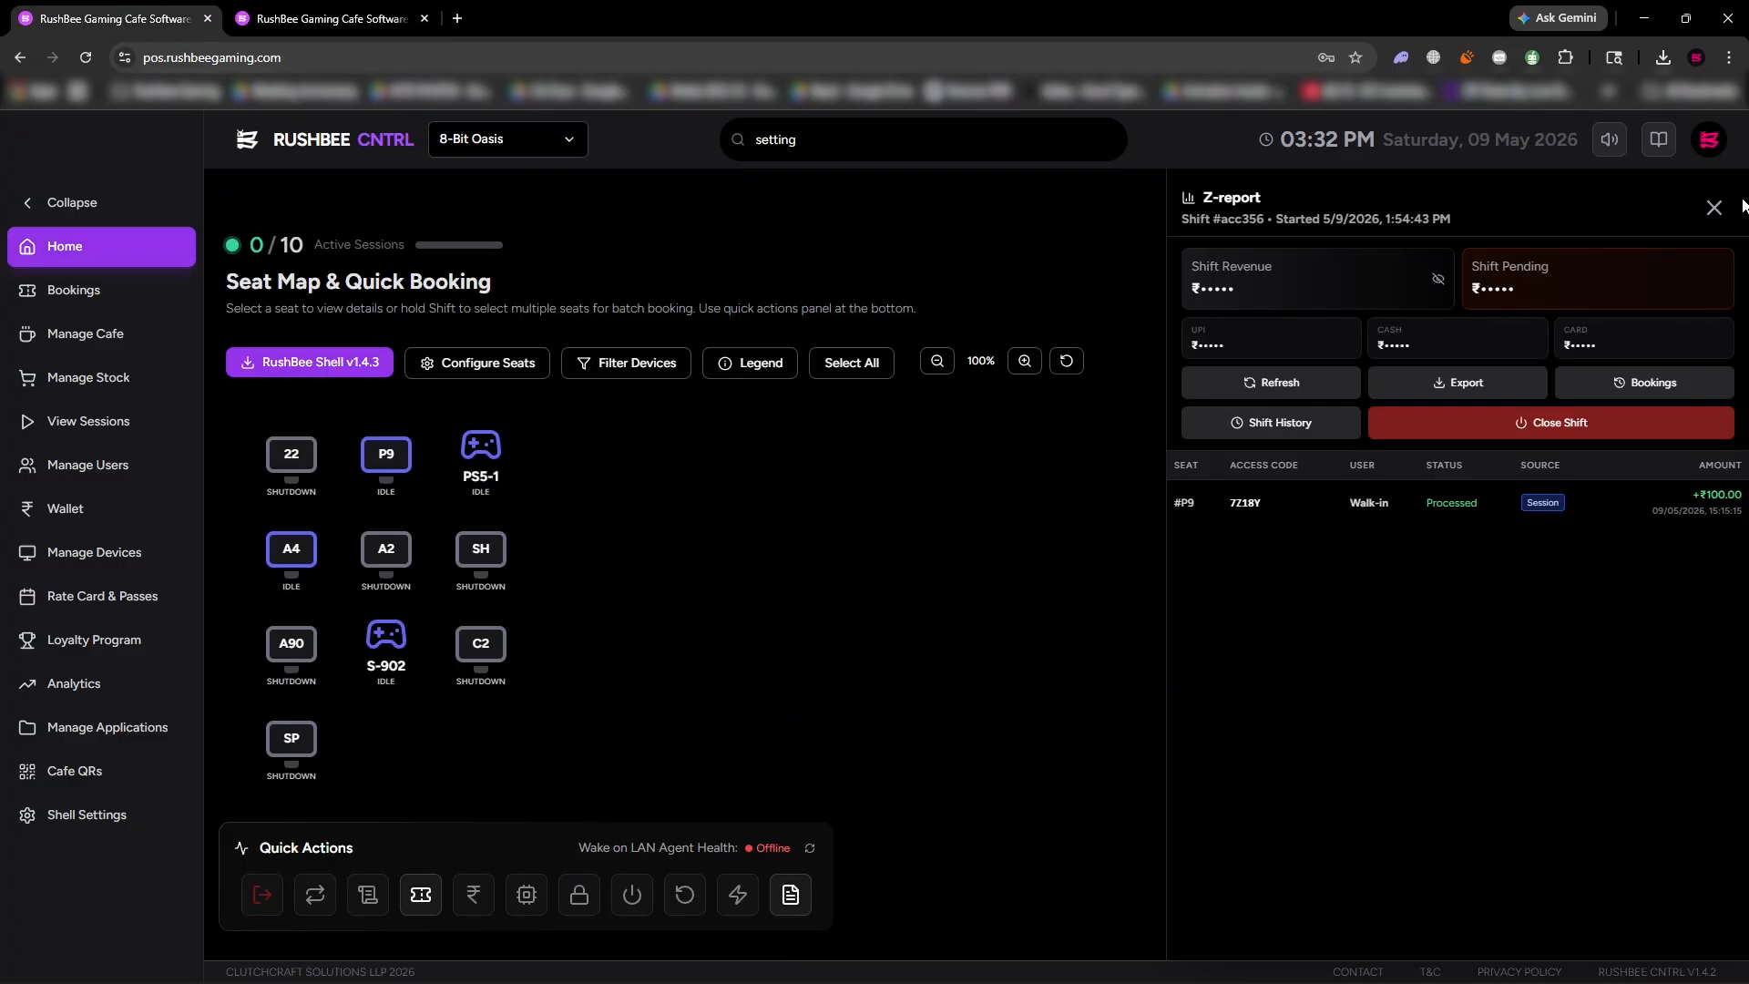
click(1710, 143)
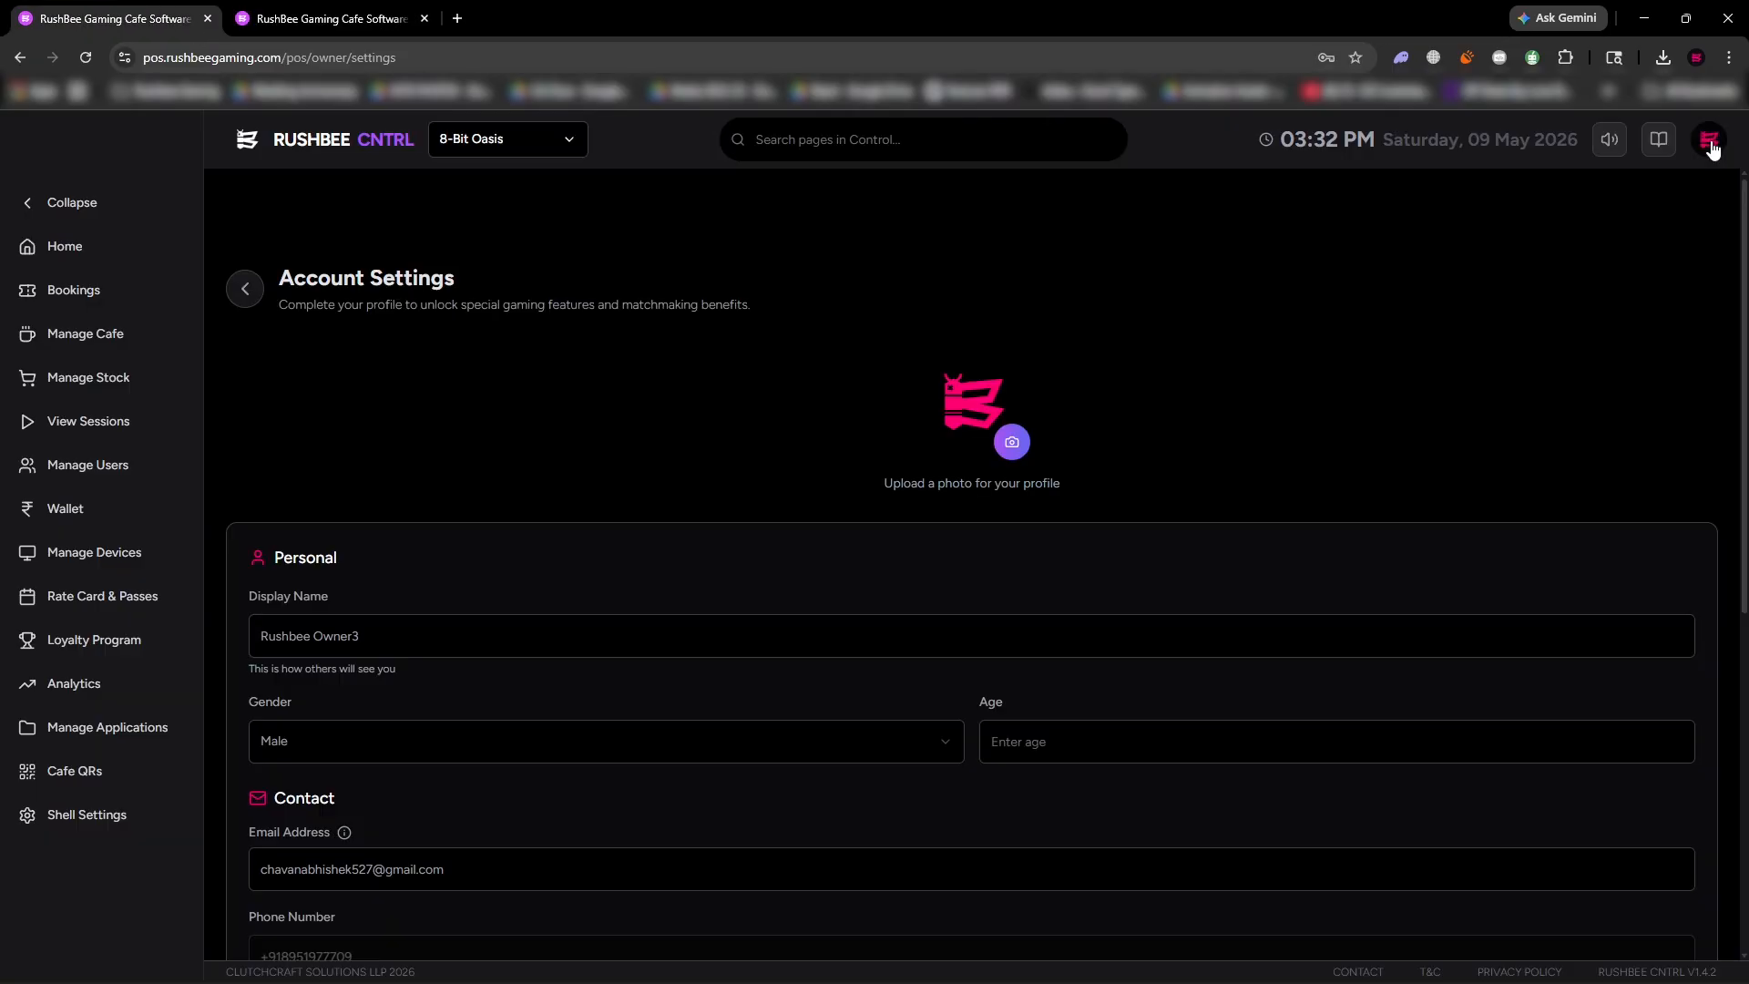
scroll(601, 624, down, 2)
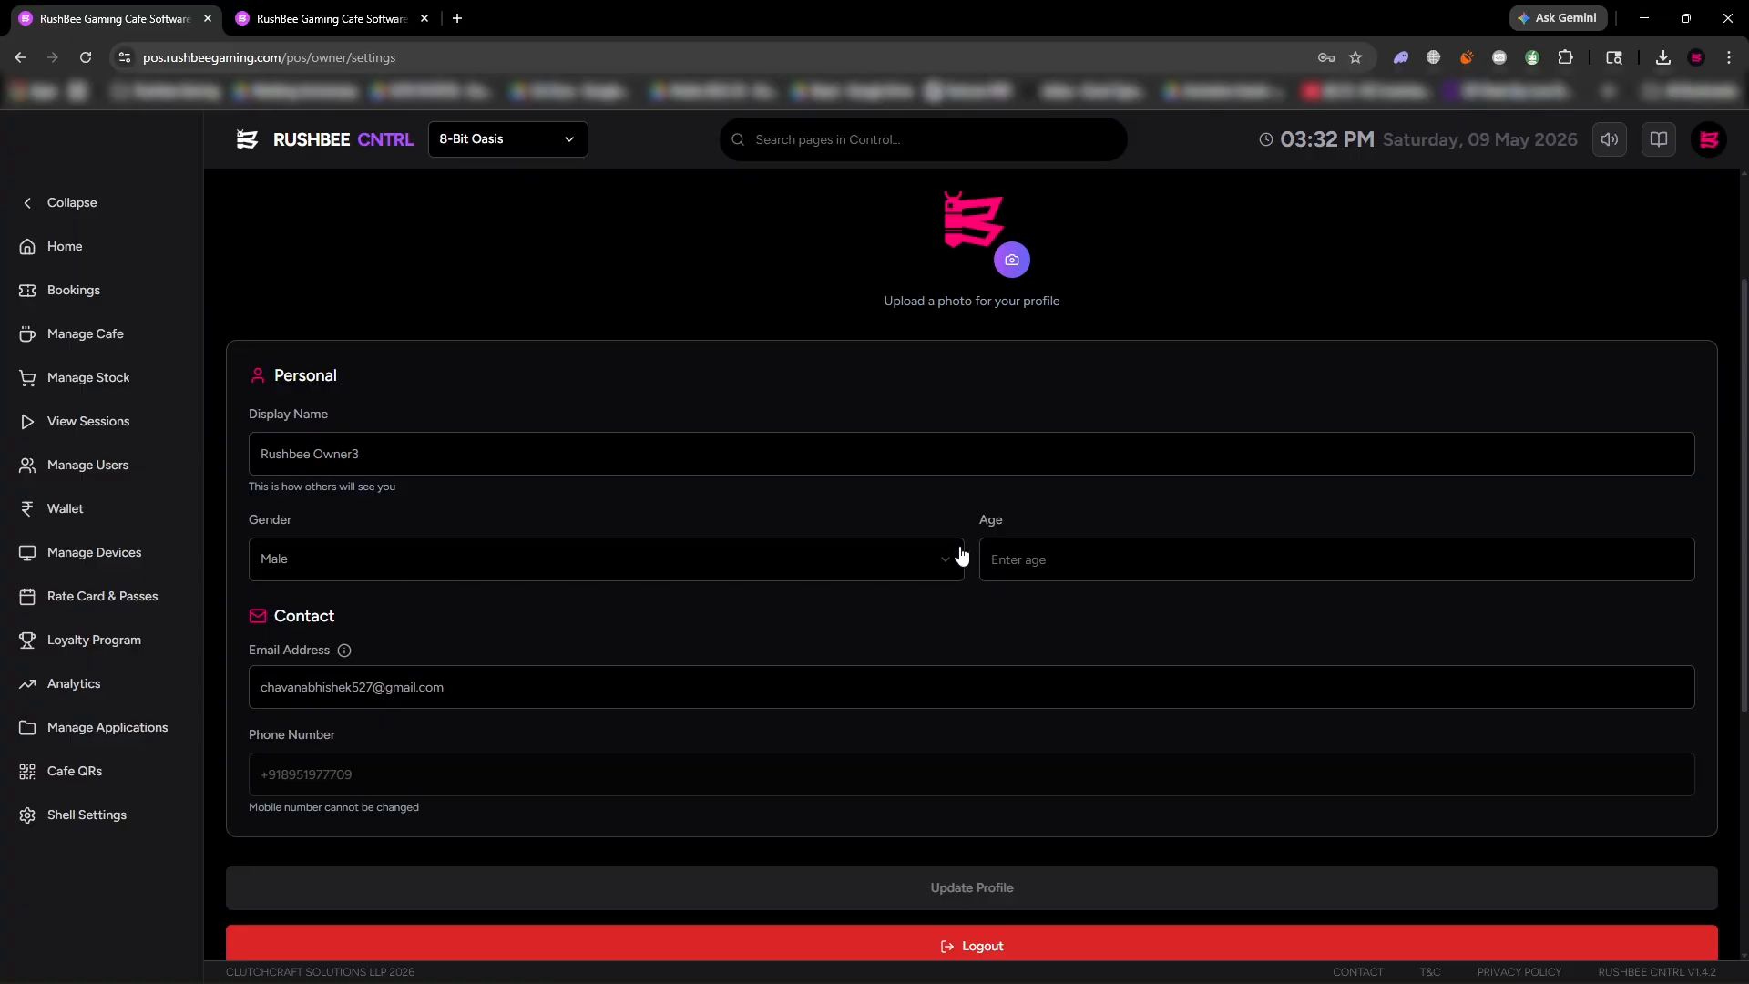
scroll(911, 847, down, 4)
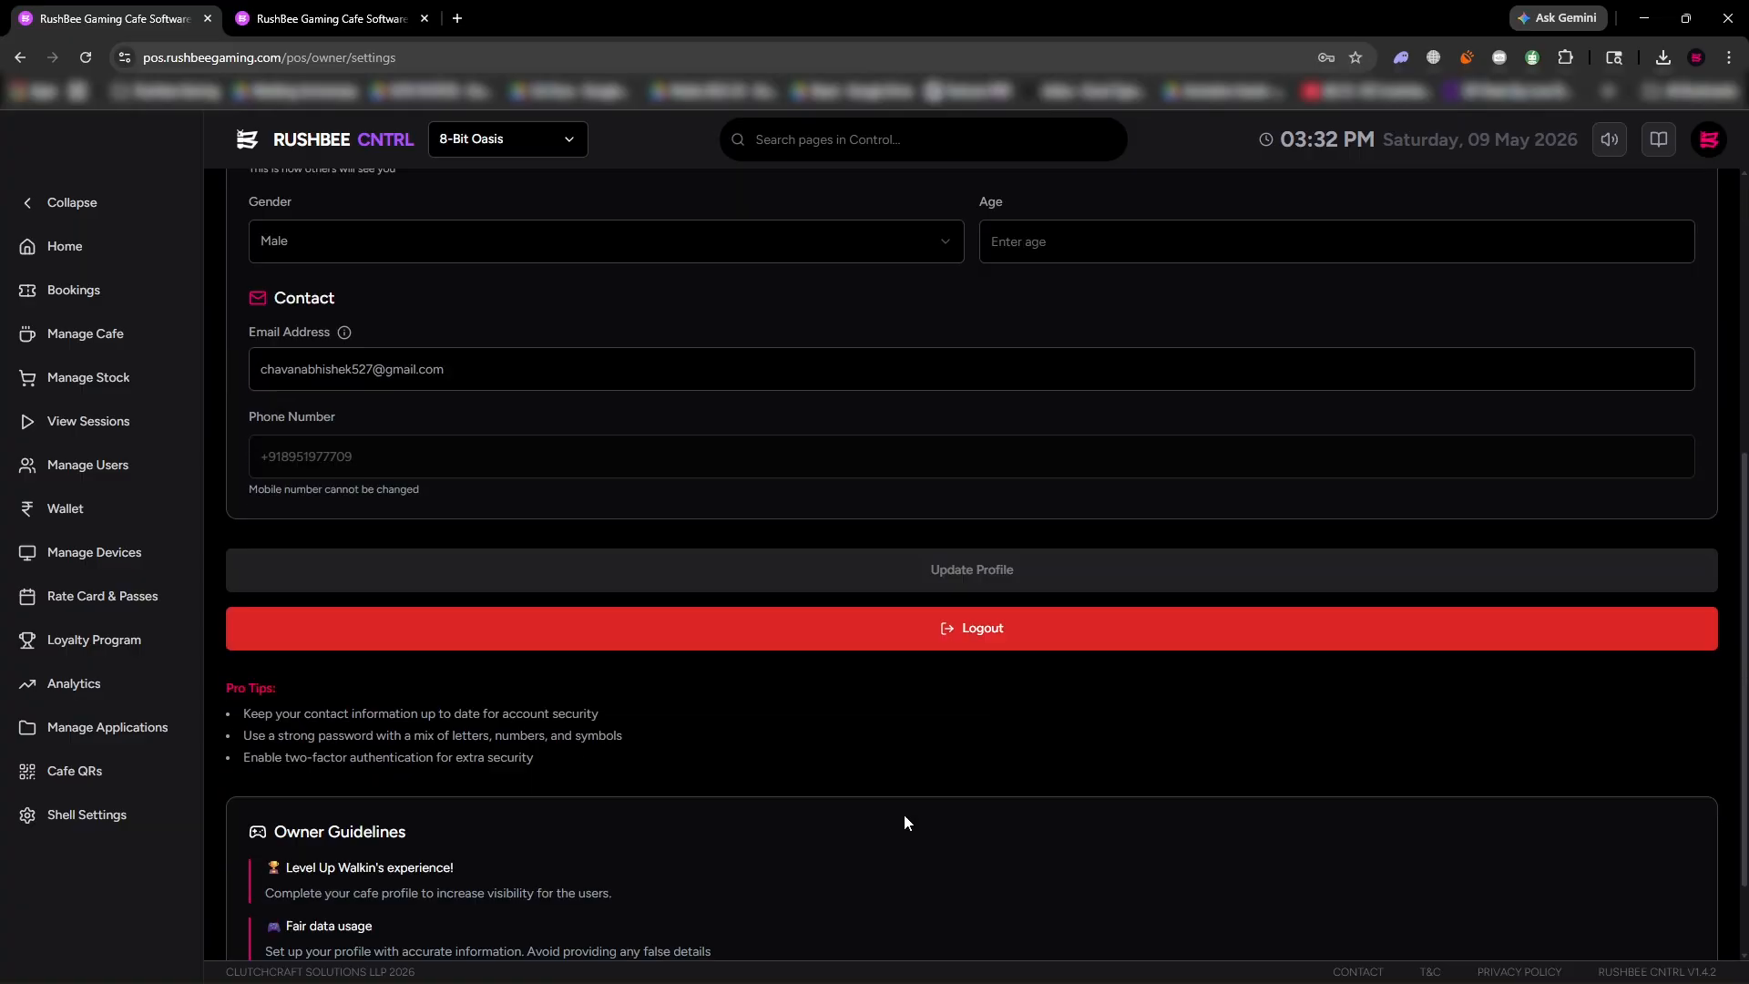
scroll(938, 575, up, 6)
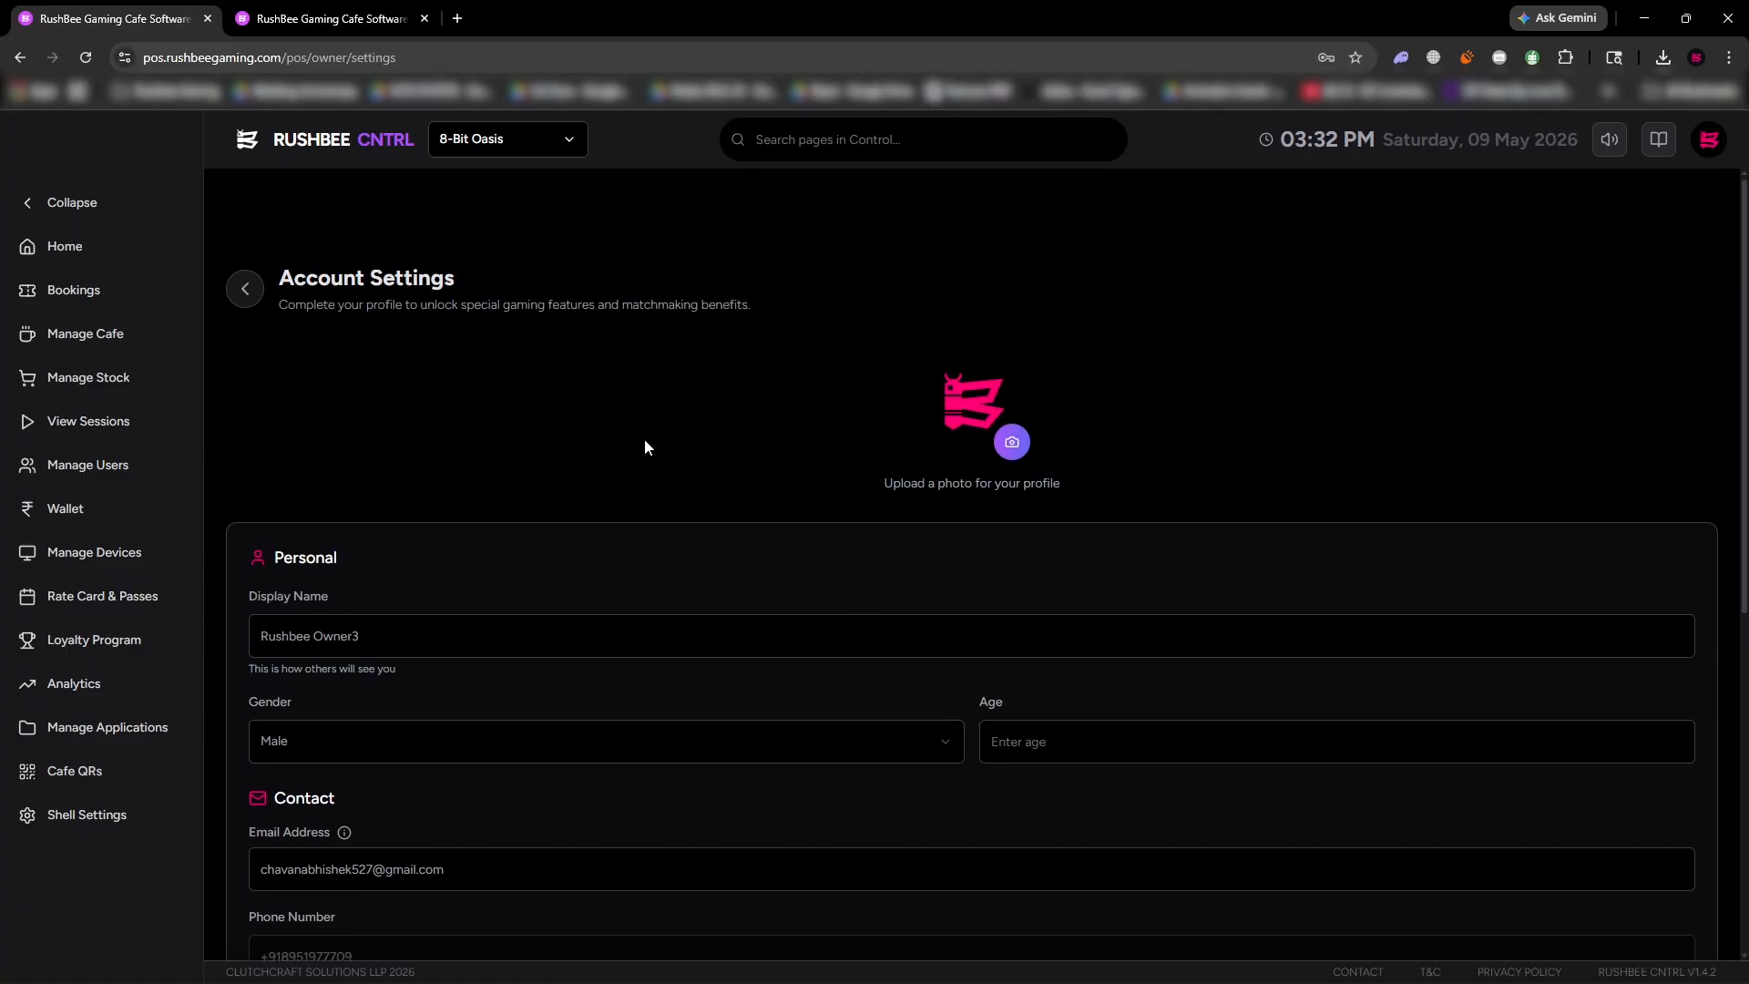
click(245, 289)
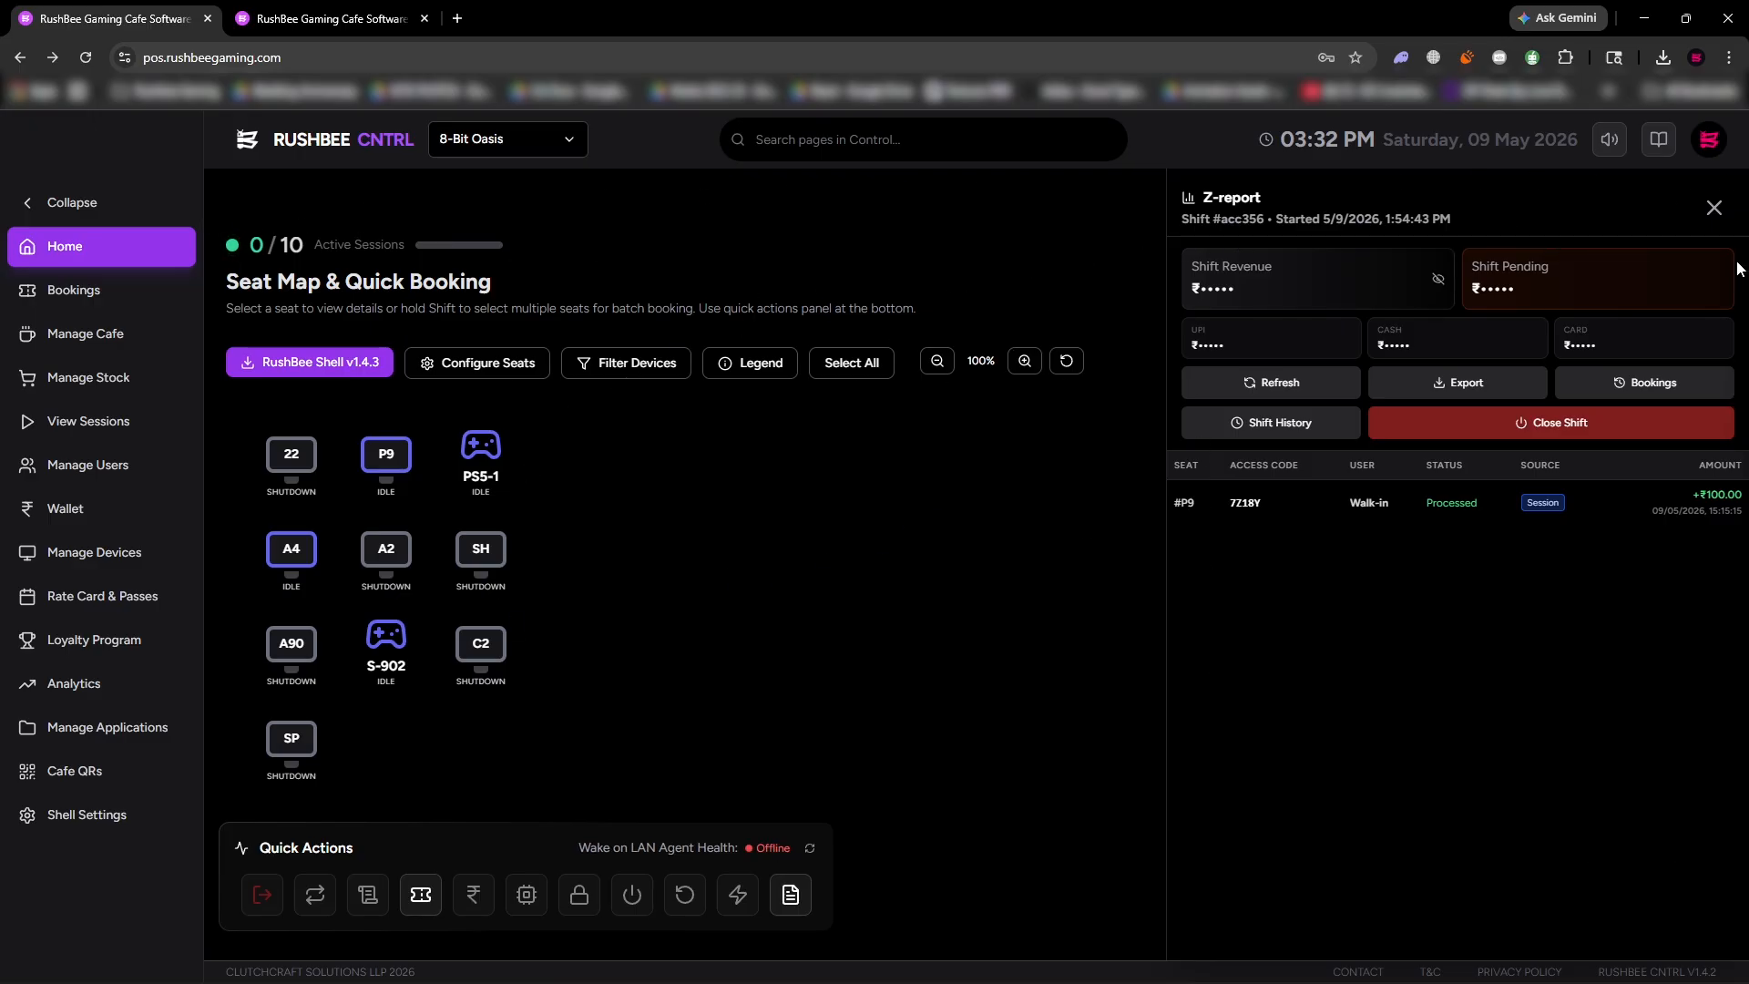
Hide the Z-report beside the seat map and download RushBee Shell v1.4.3.
click(1713, 208)
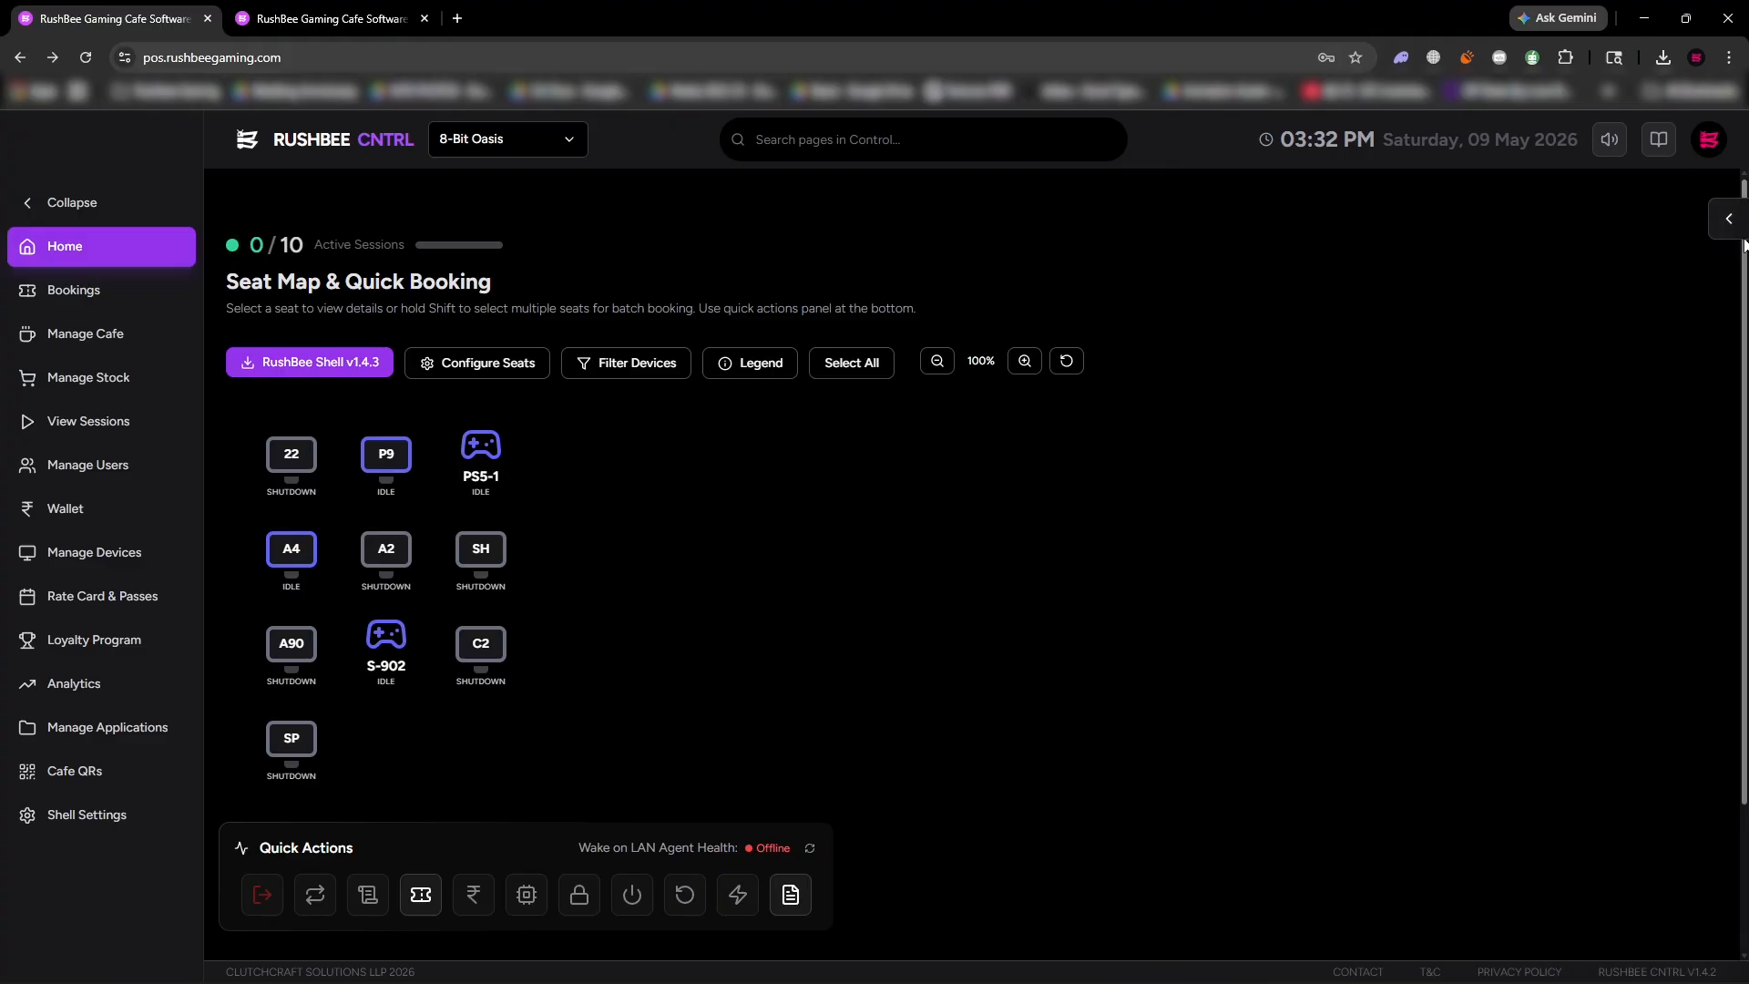
click(1729, 222)
click(1713, 208)
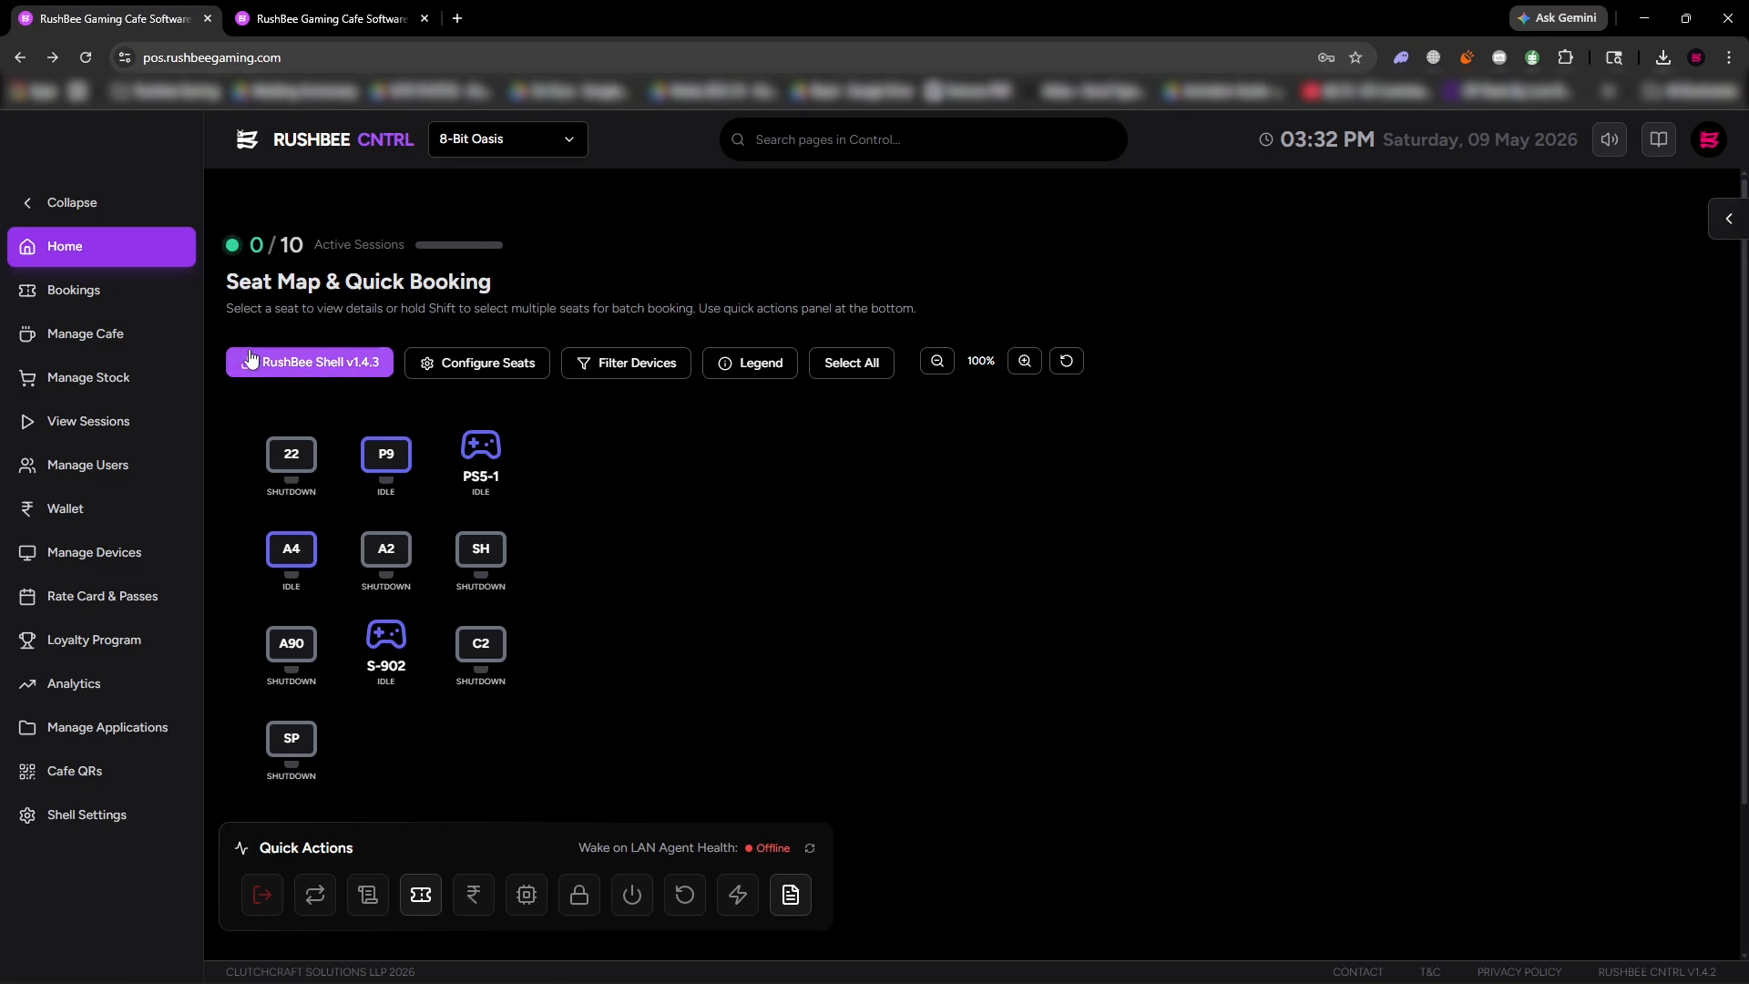
click(328, 369)
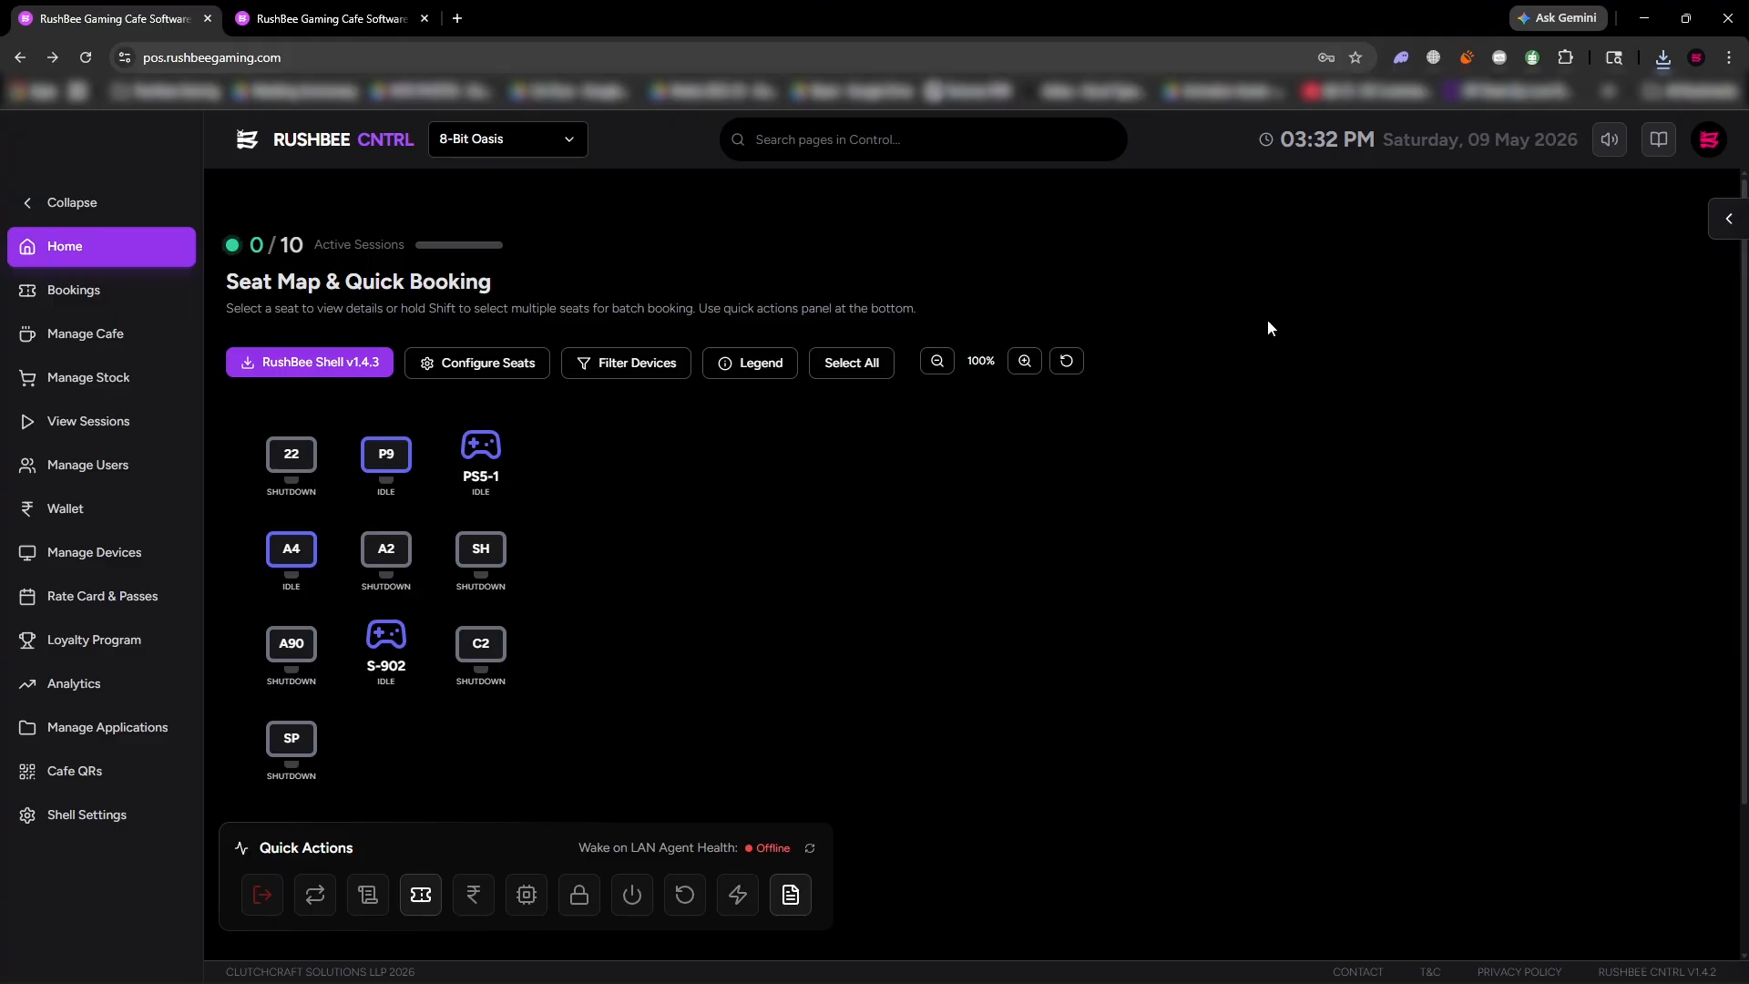
Collapse the navigation sidebar and go through the seat configuration to zone management.
click(108, 201)
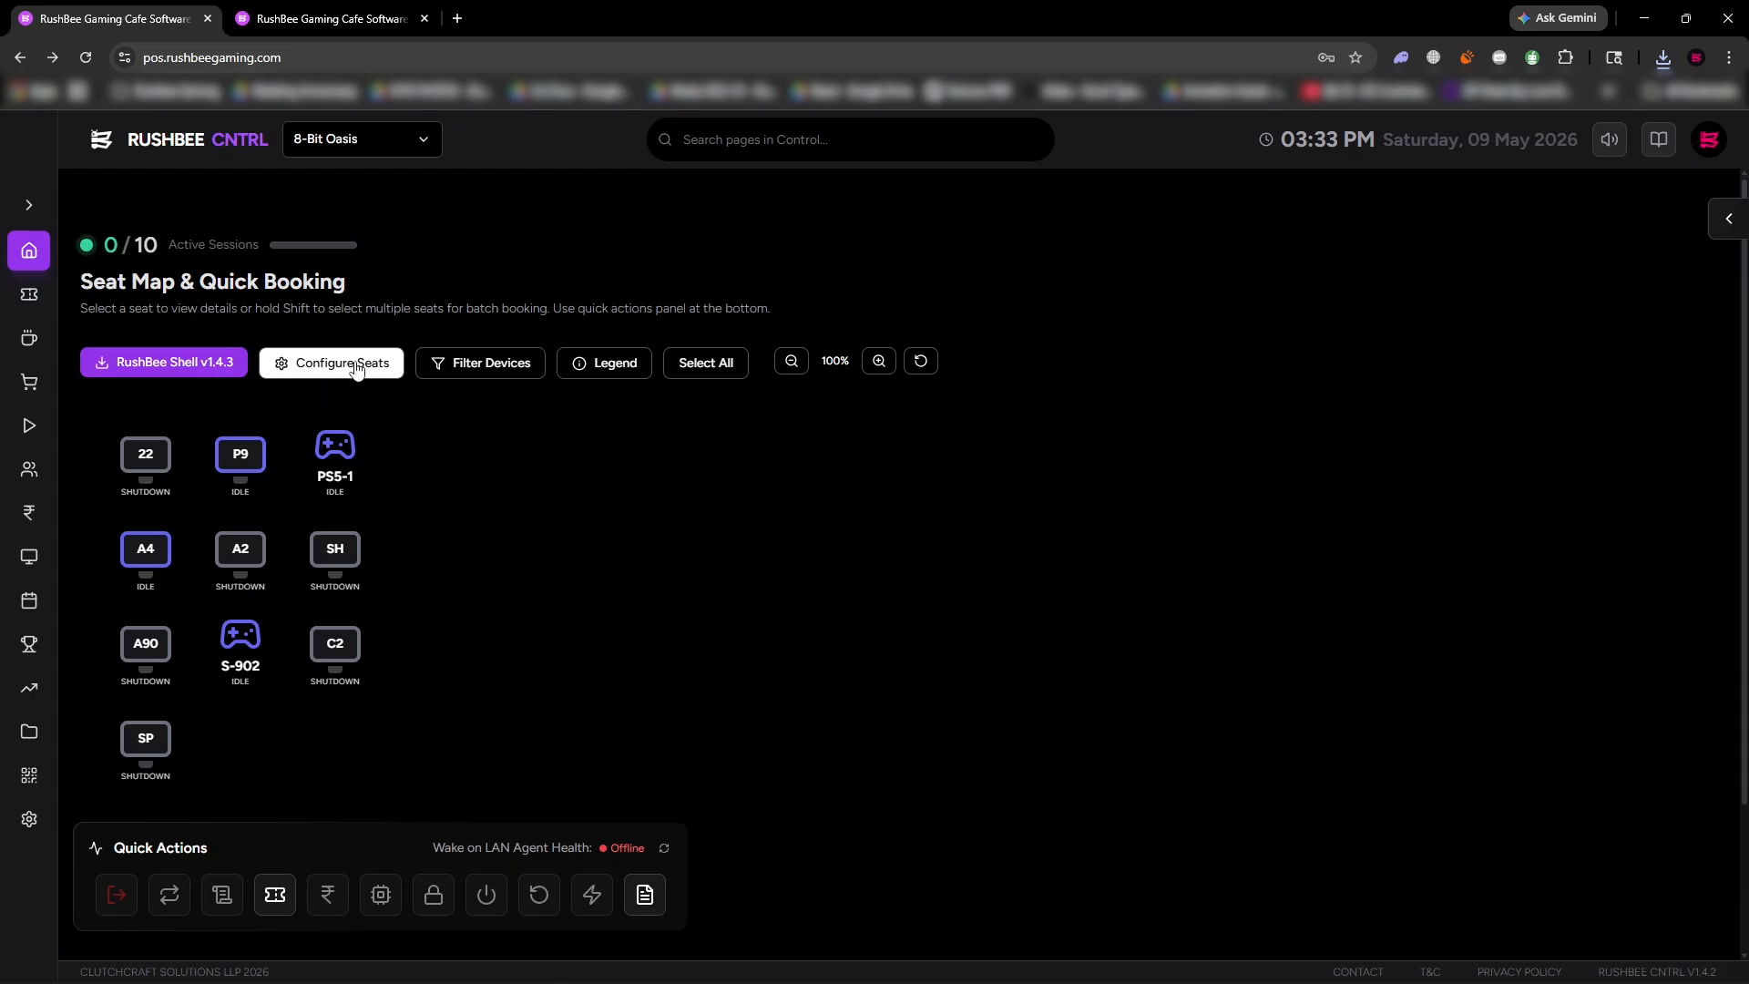
click(323, 370)
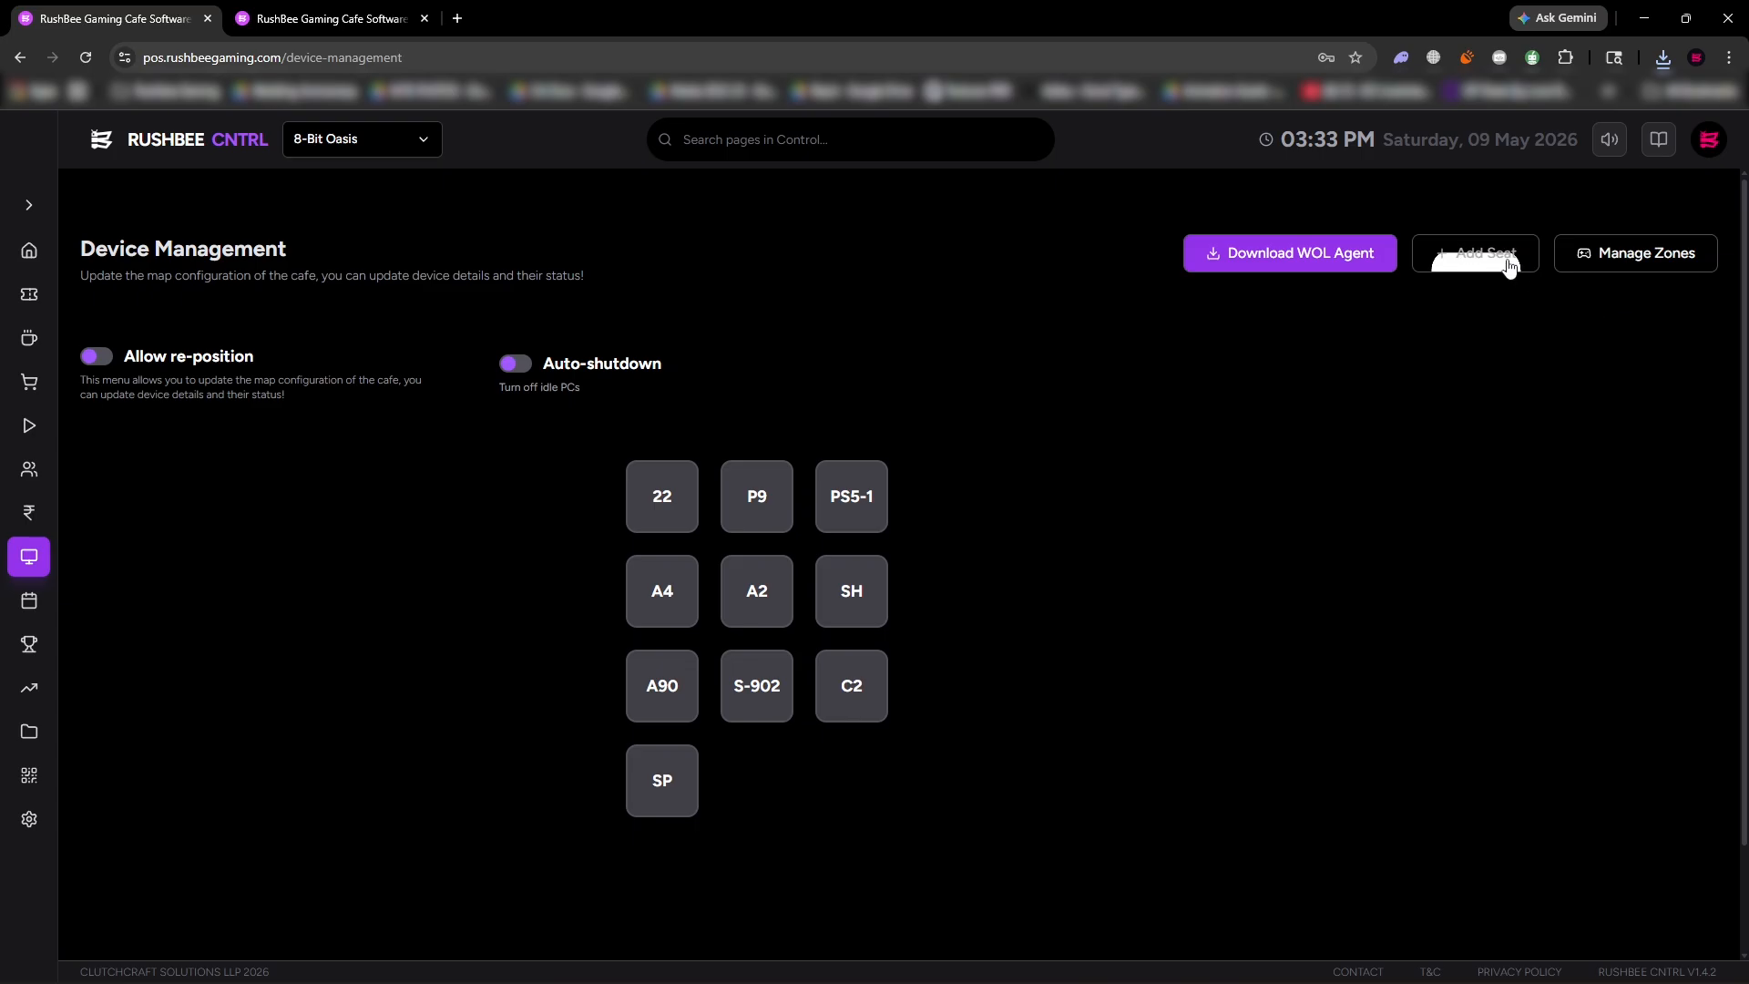
click(1625, 267)
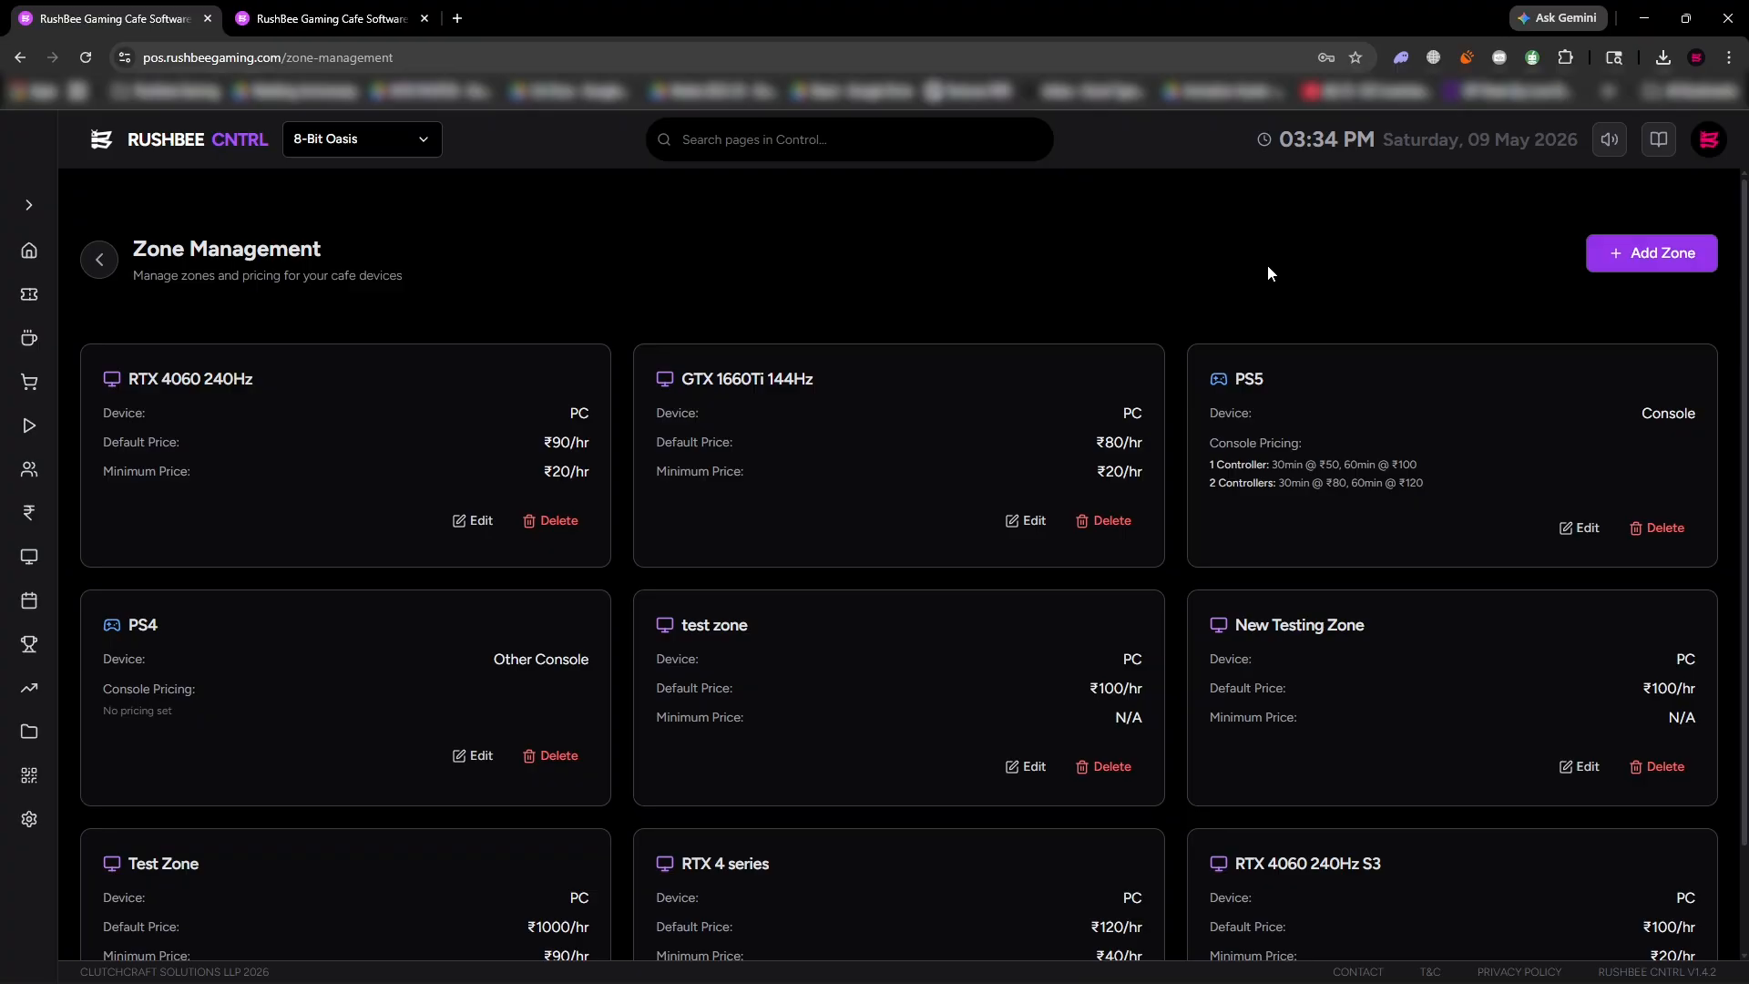
Create a PC zone named "RTX 3060 with 240Hz" with a default price of 100 and a minimum price of 20 per hour.
click(1642, 257)
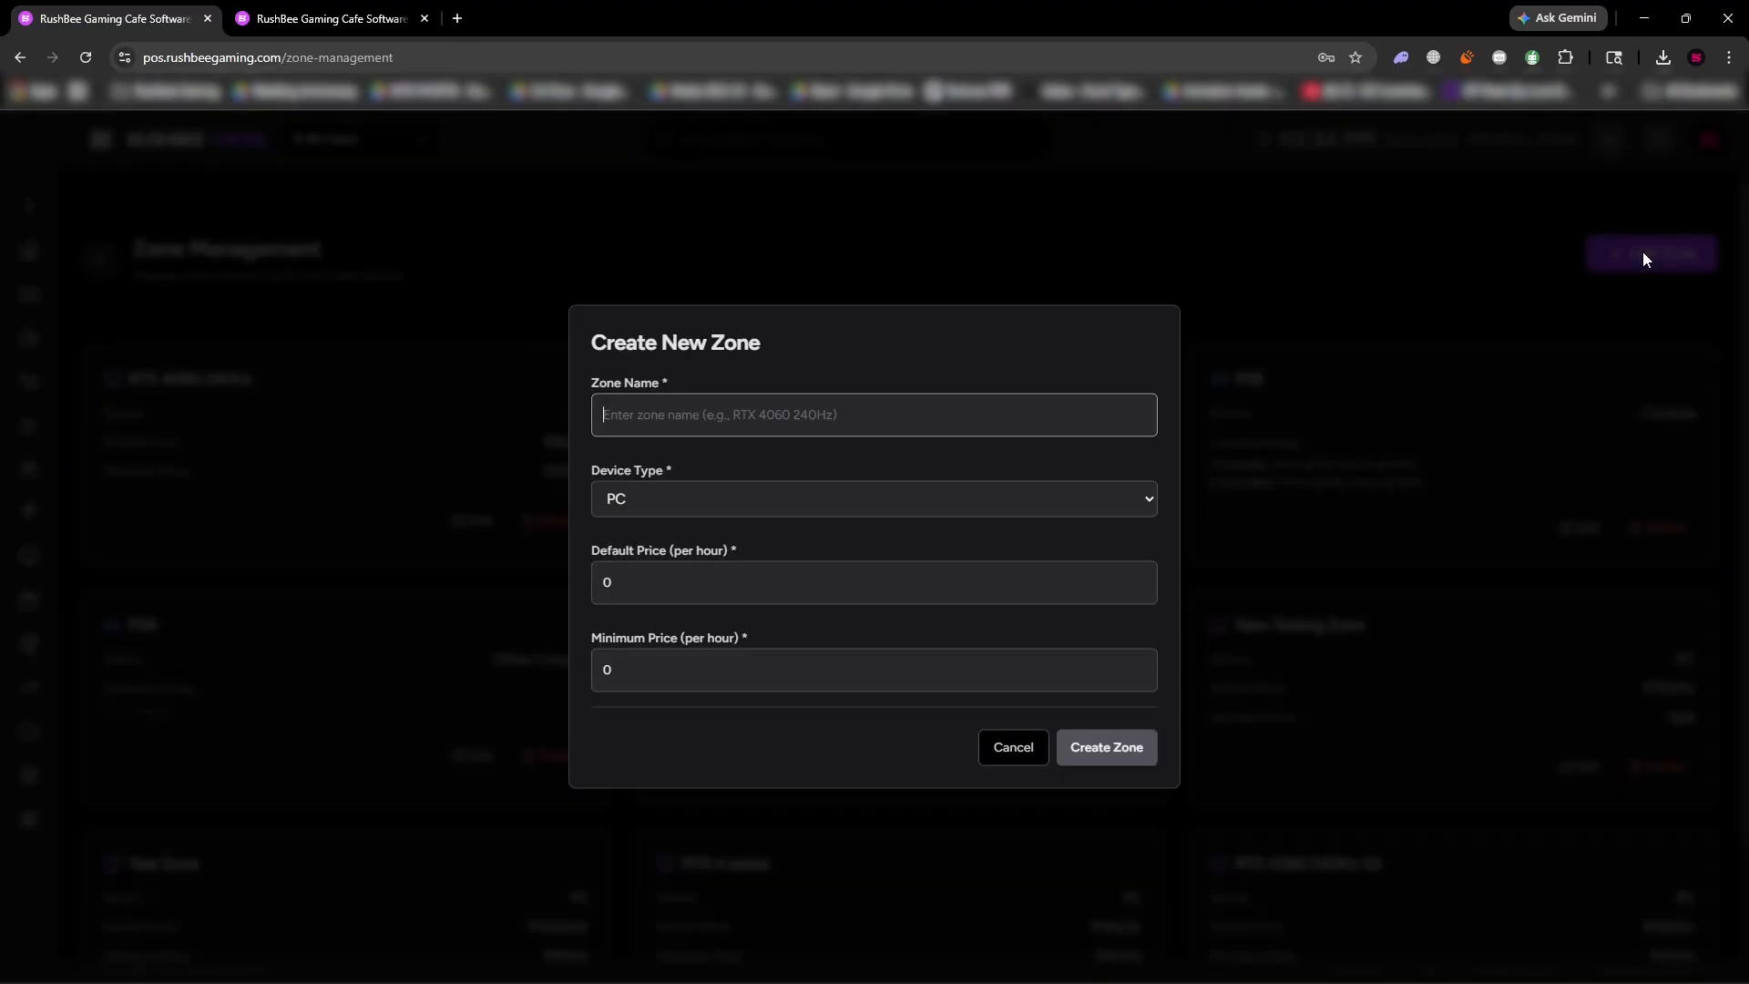
click(891, 411)
text(RTX 3060 with 240Hz)
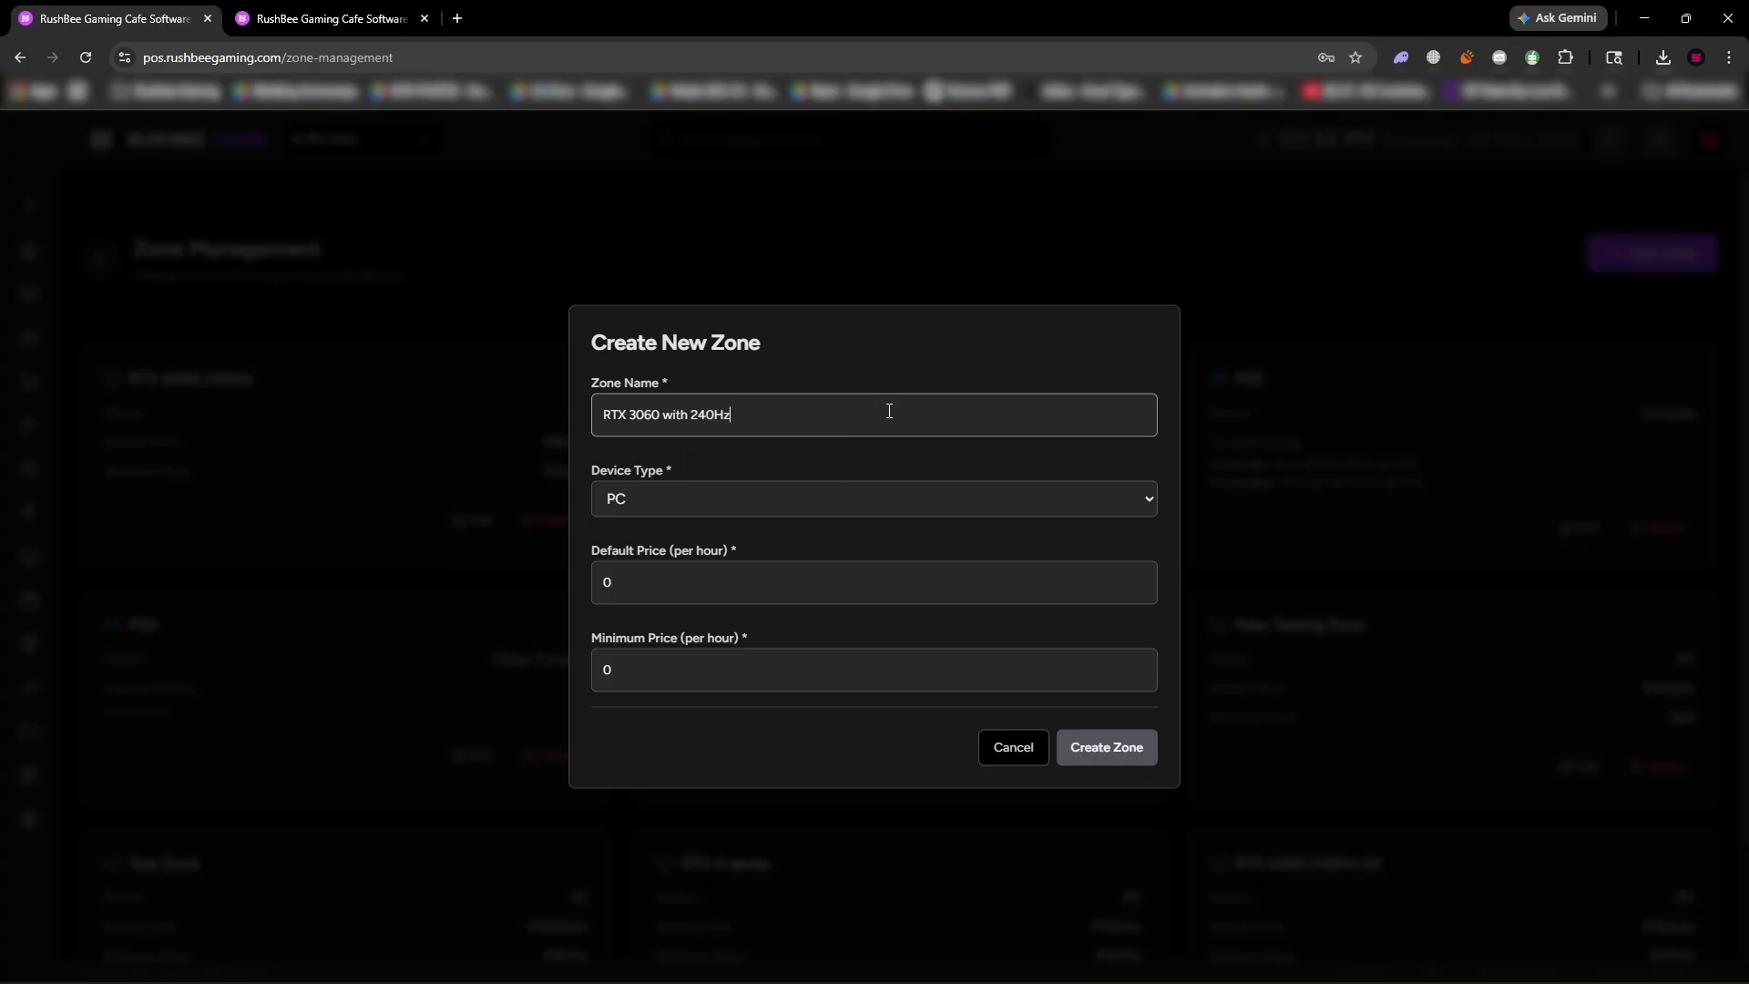
click(671, 505)
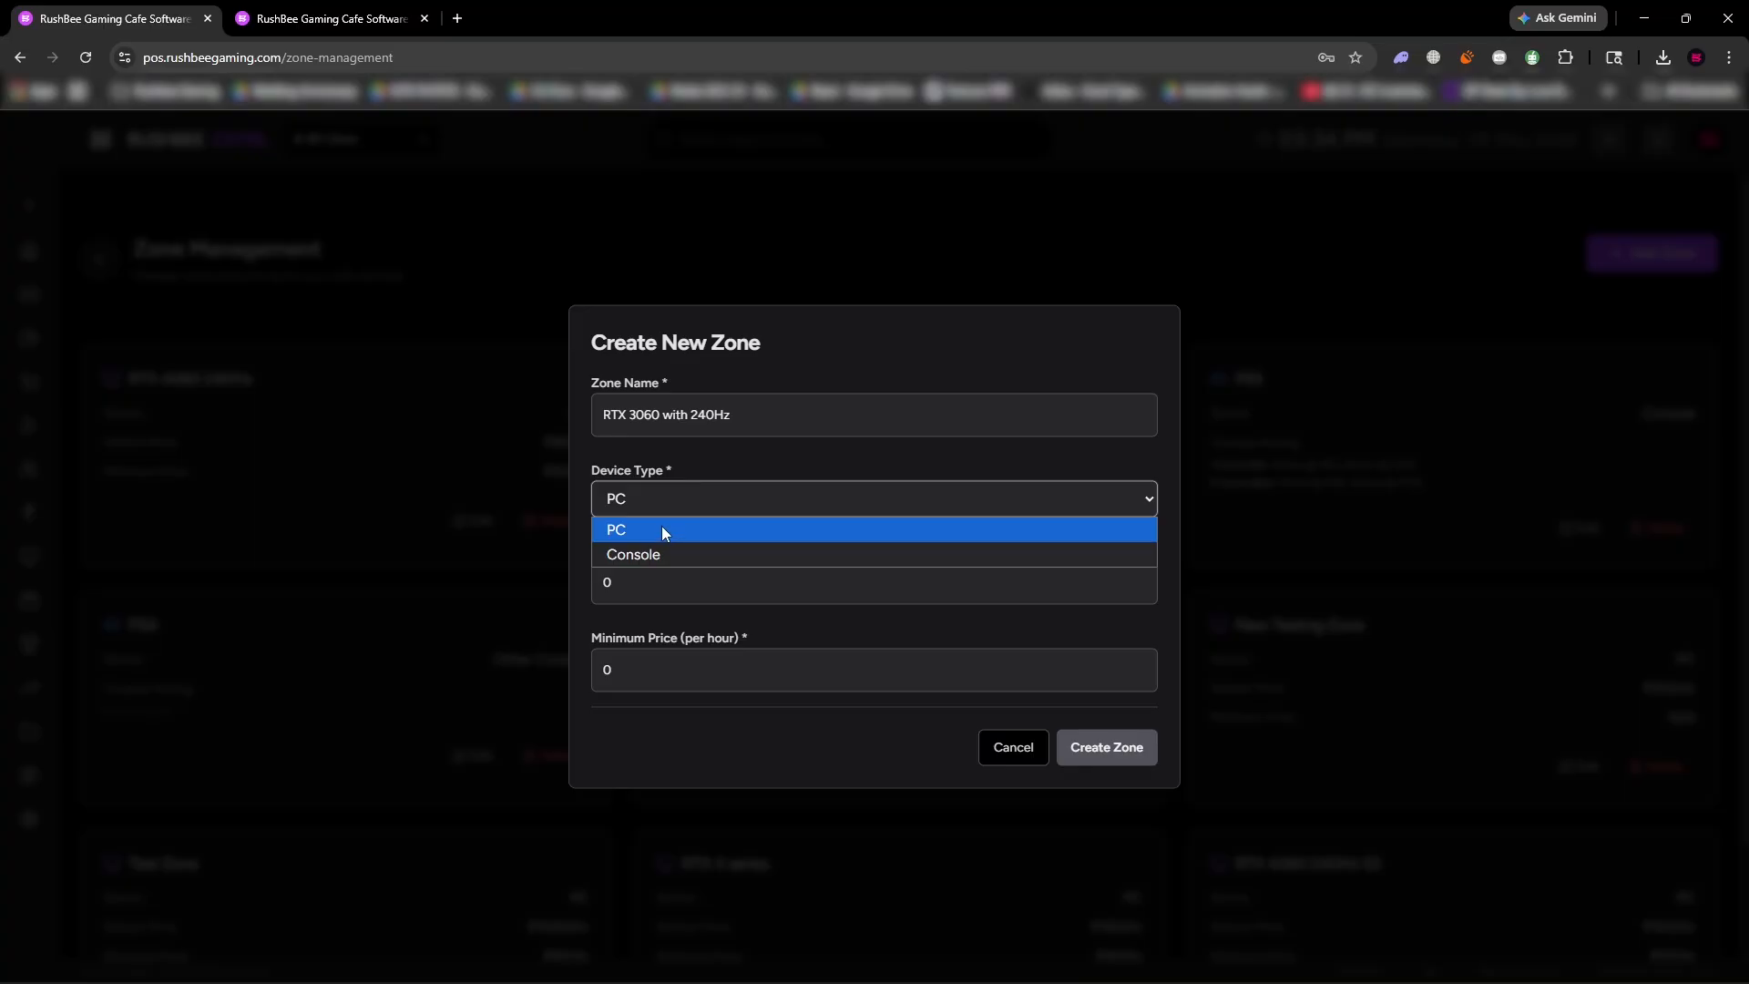
click(661, 528)
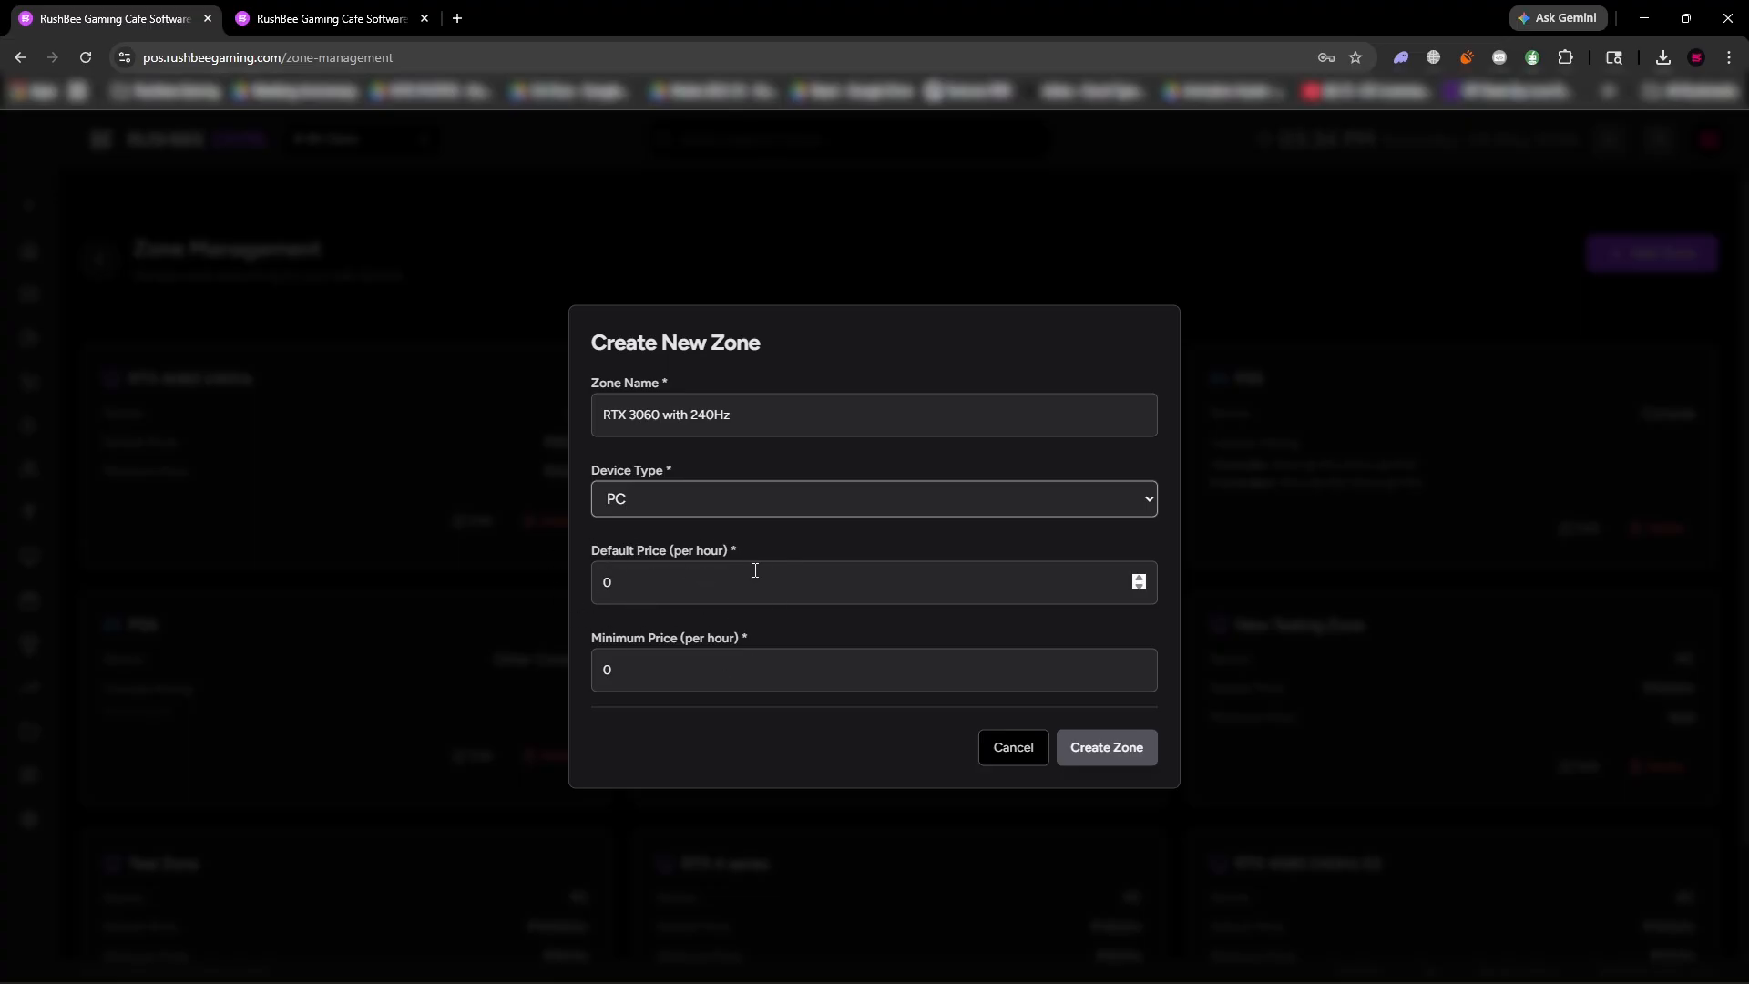
click(601, 581)
text(100)
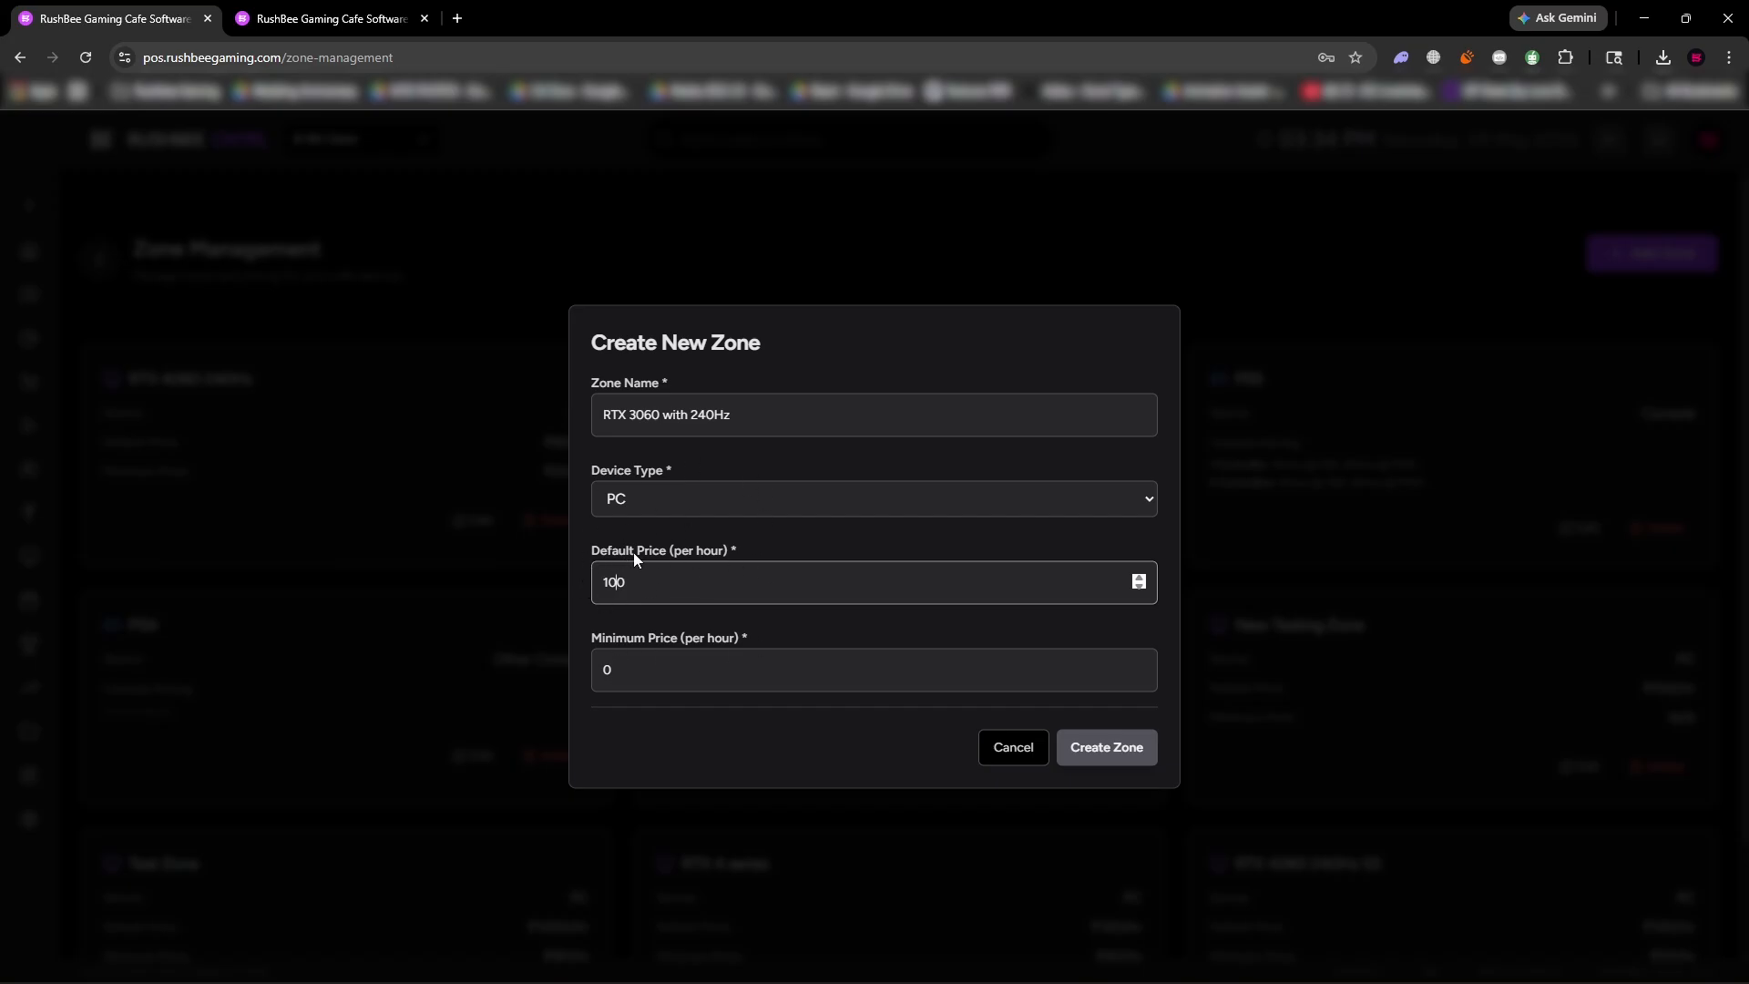
click(604, 669)
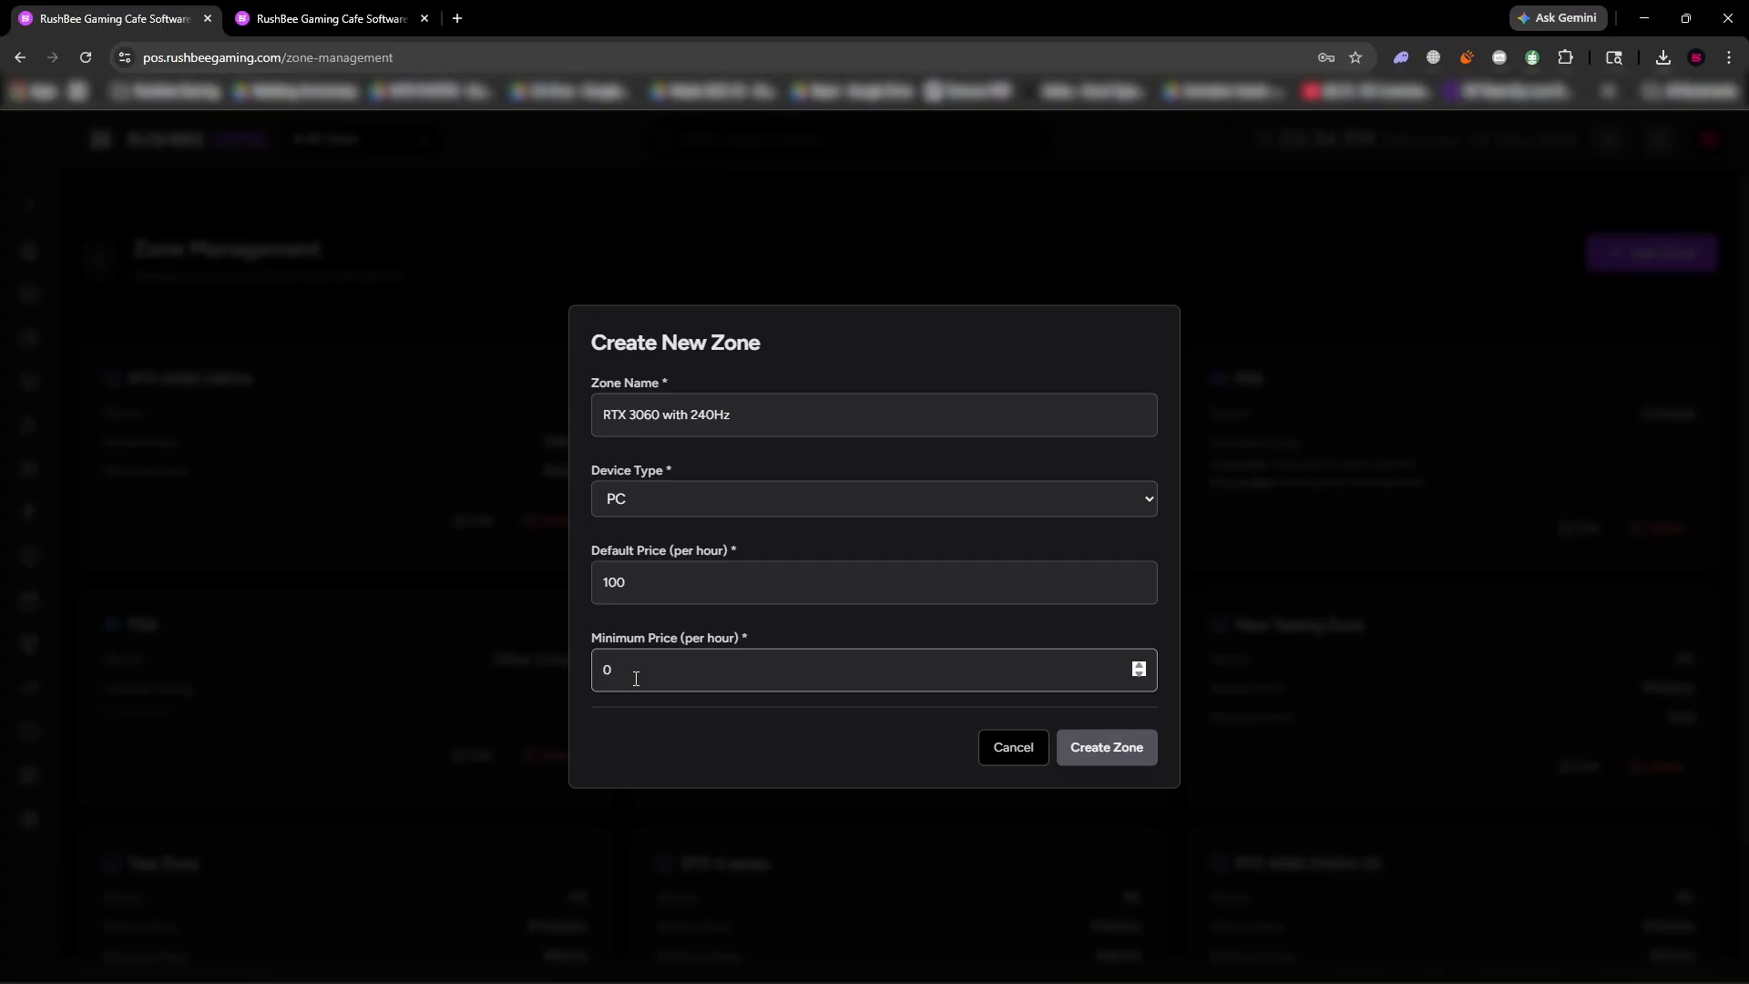
text(2)
click(1124, 745)
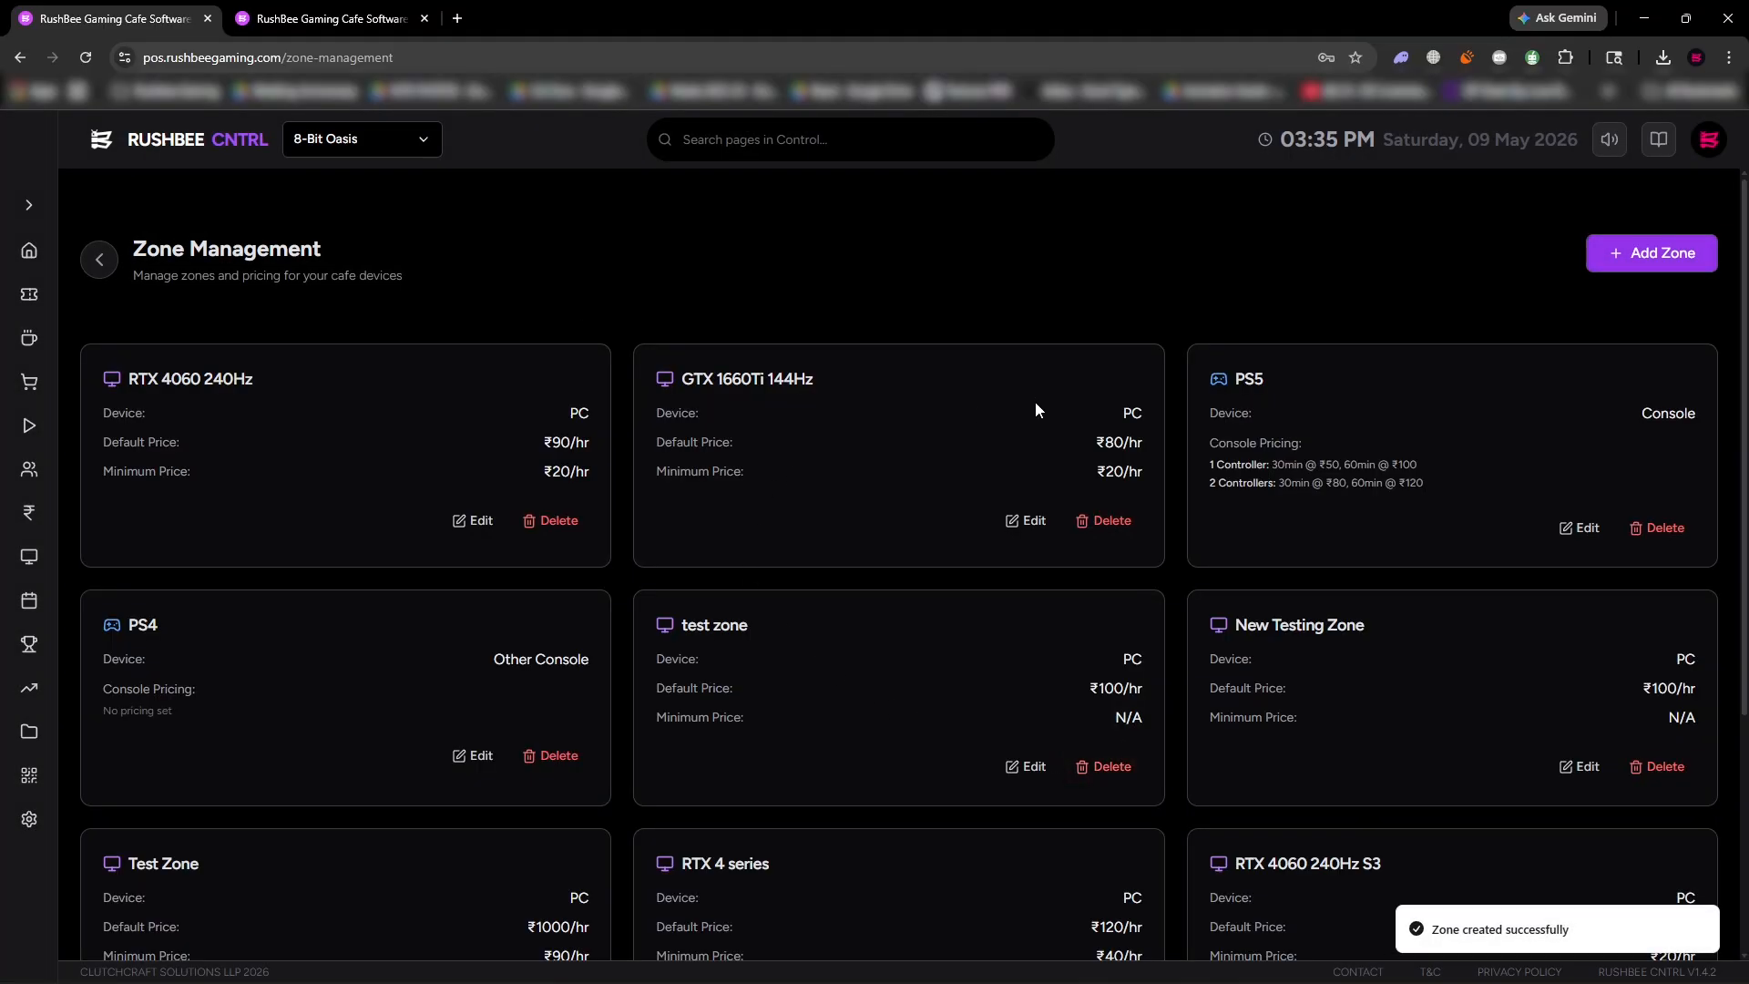
Check the RTX 3060 with 240Hz entry at the end of the zone list.
scroll(1078, 620, down, 4)
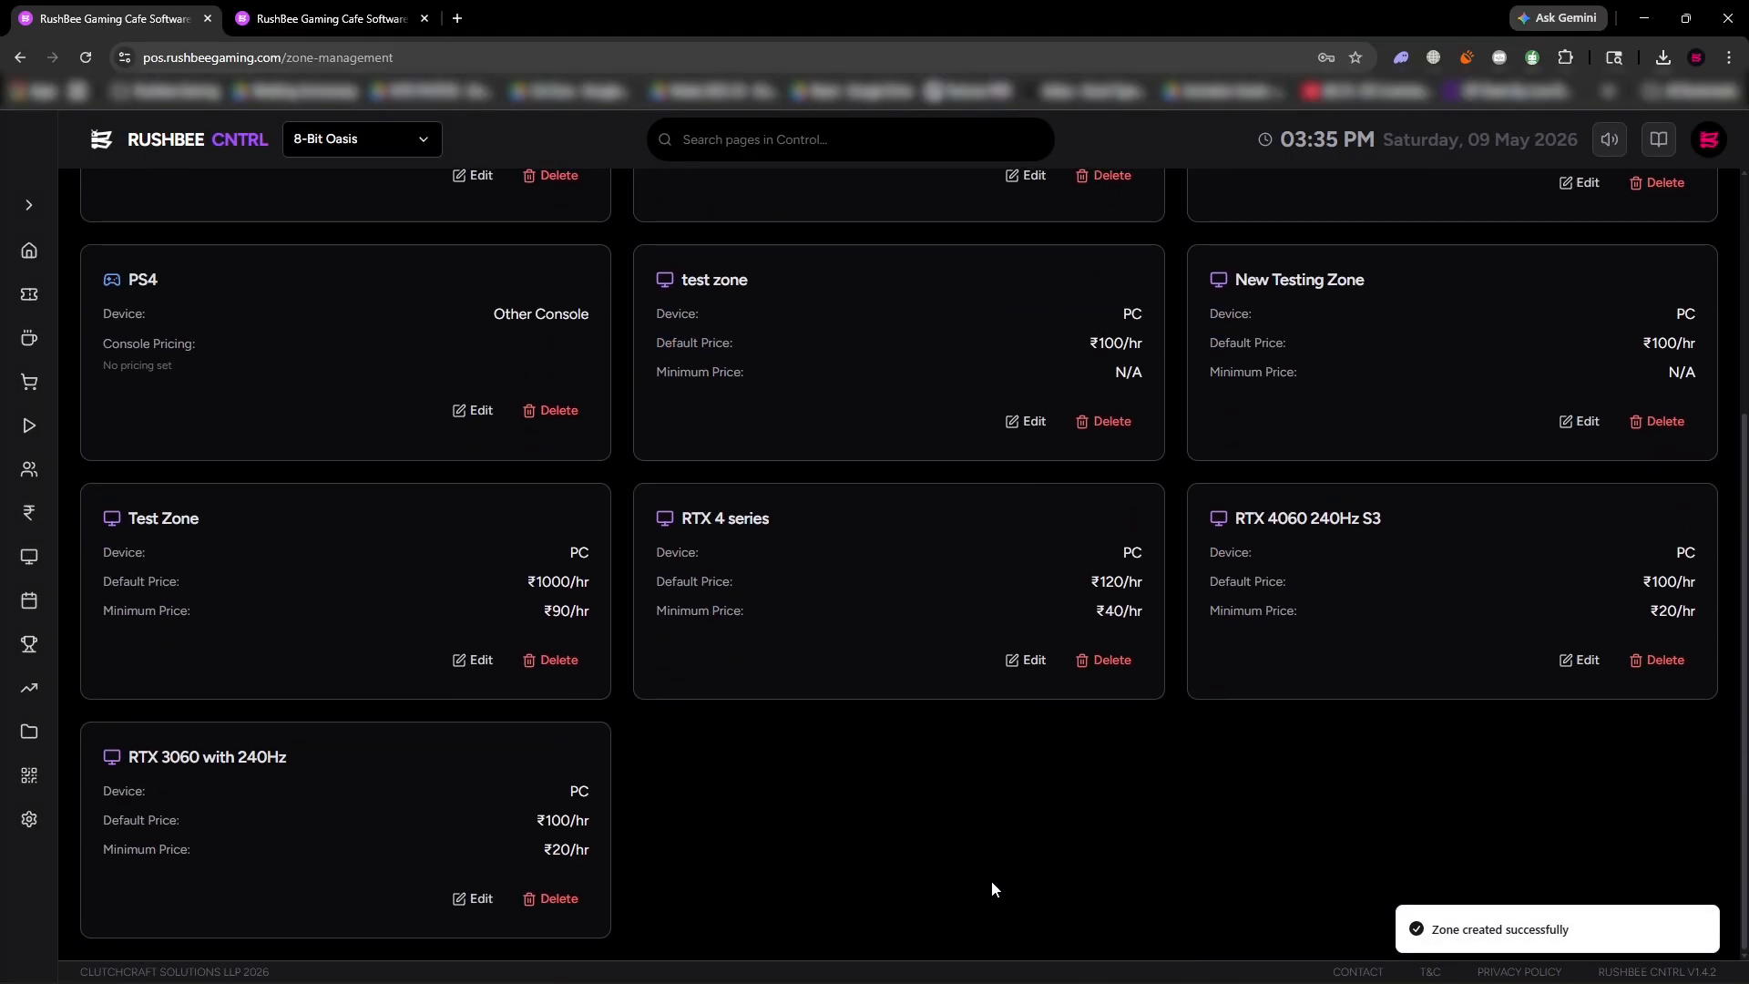
mouse_move(270, 757)
mouse_down()
mouse_move(125, 758)
mouse_move(287, 755)
mouse_up()
scroll(392, 809, up, 4)
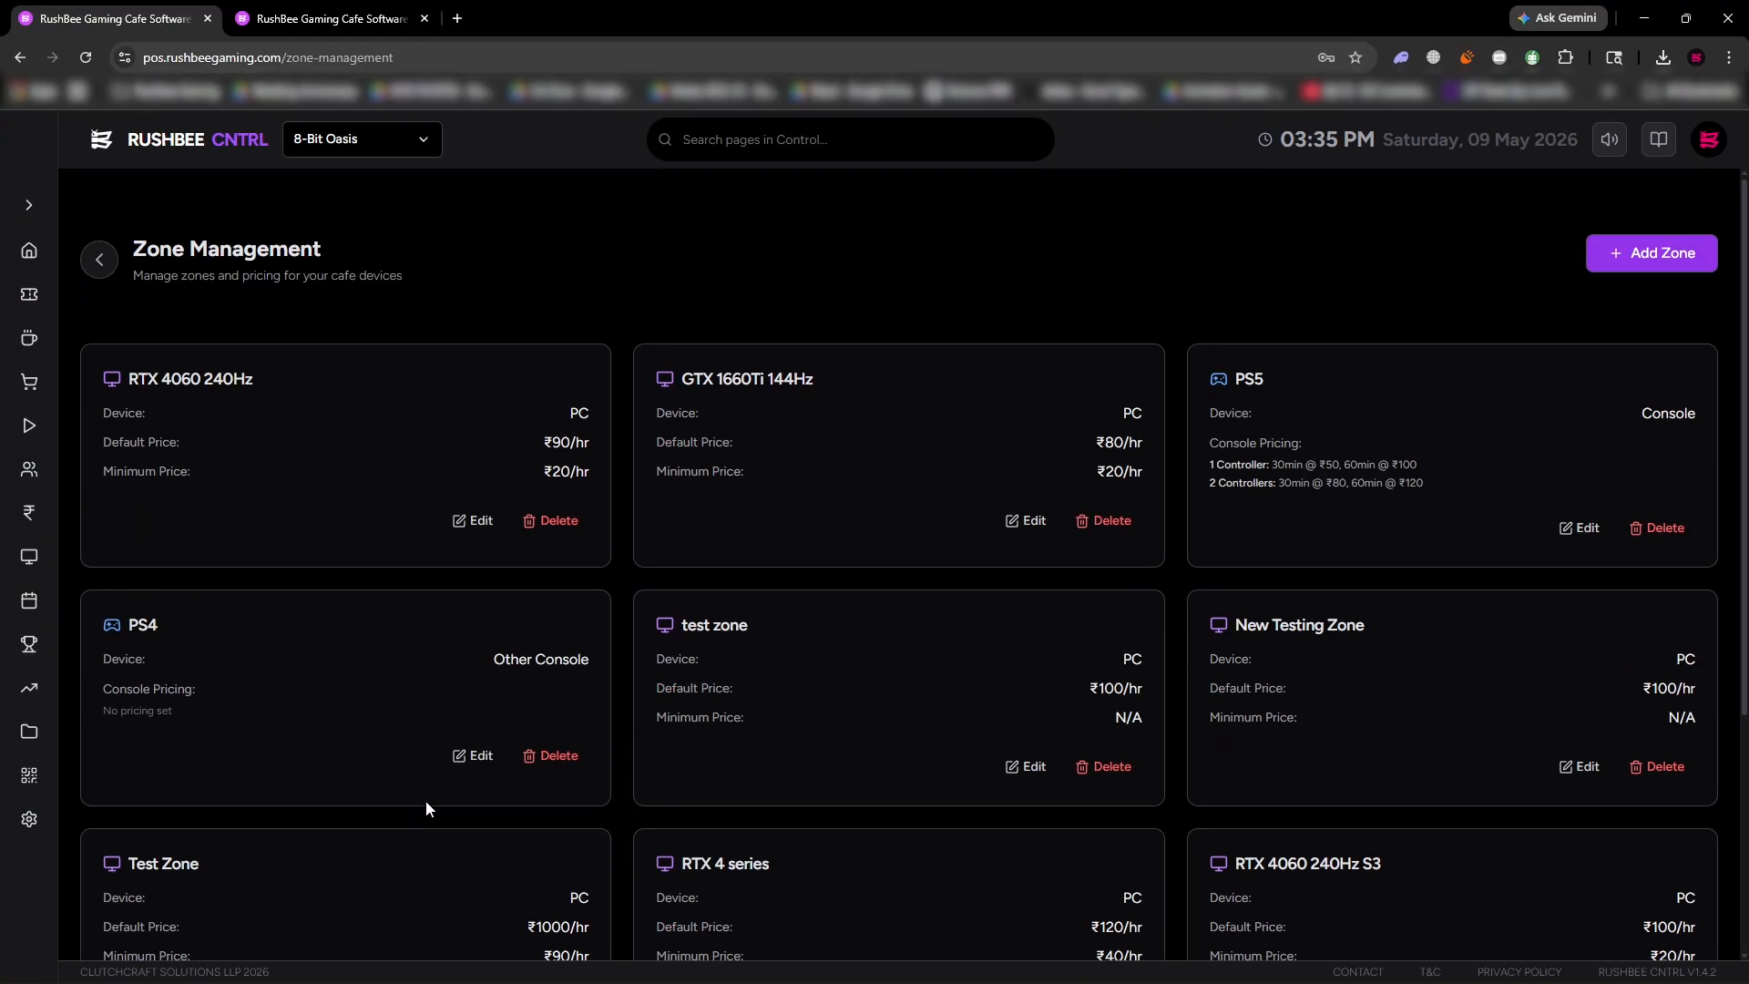
Return to device management and add available seat G01 in the RTX 3060 with 240Hz zone at column 3, row 0.
click(97, 264)
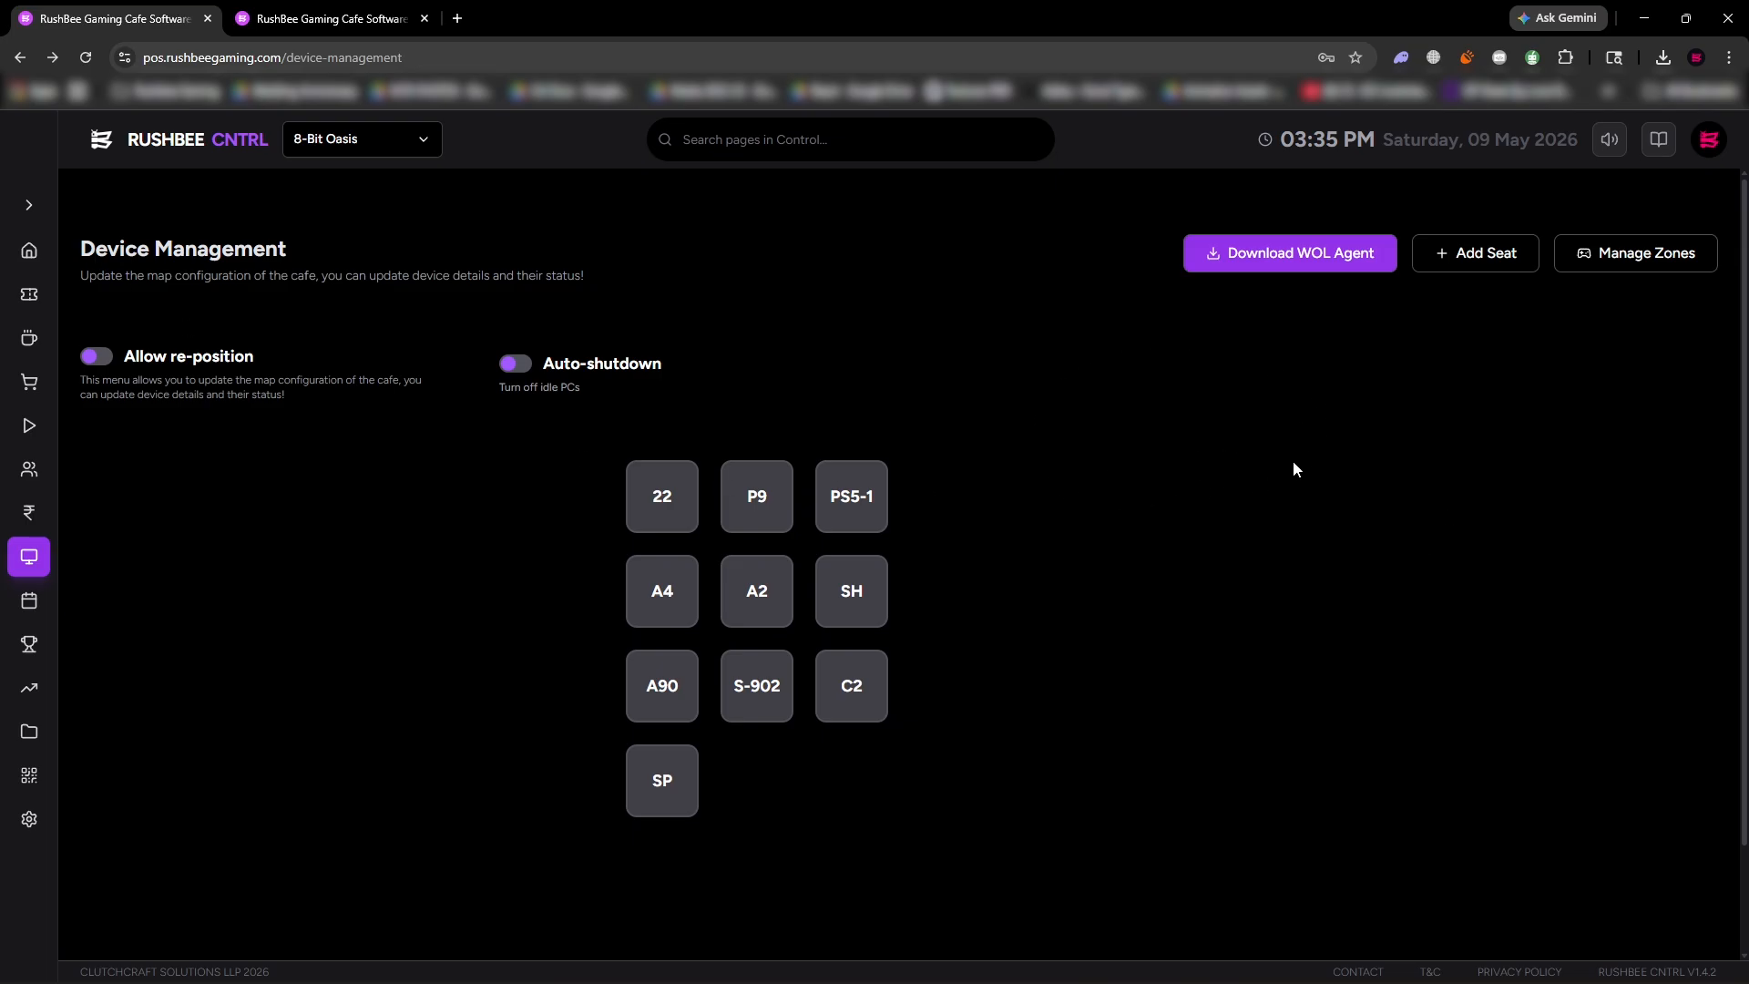
click(1457, 264)
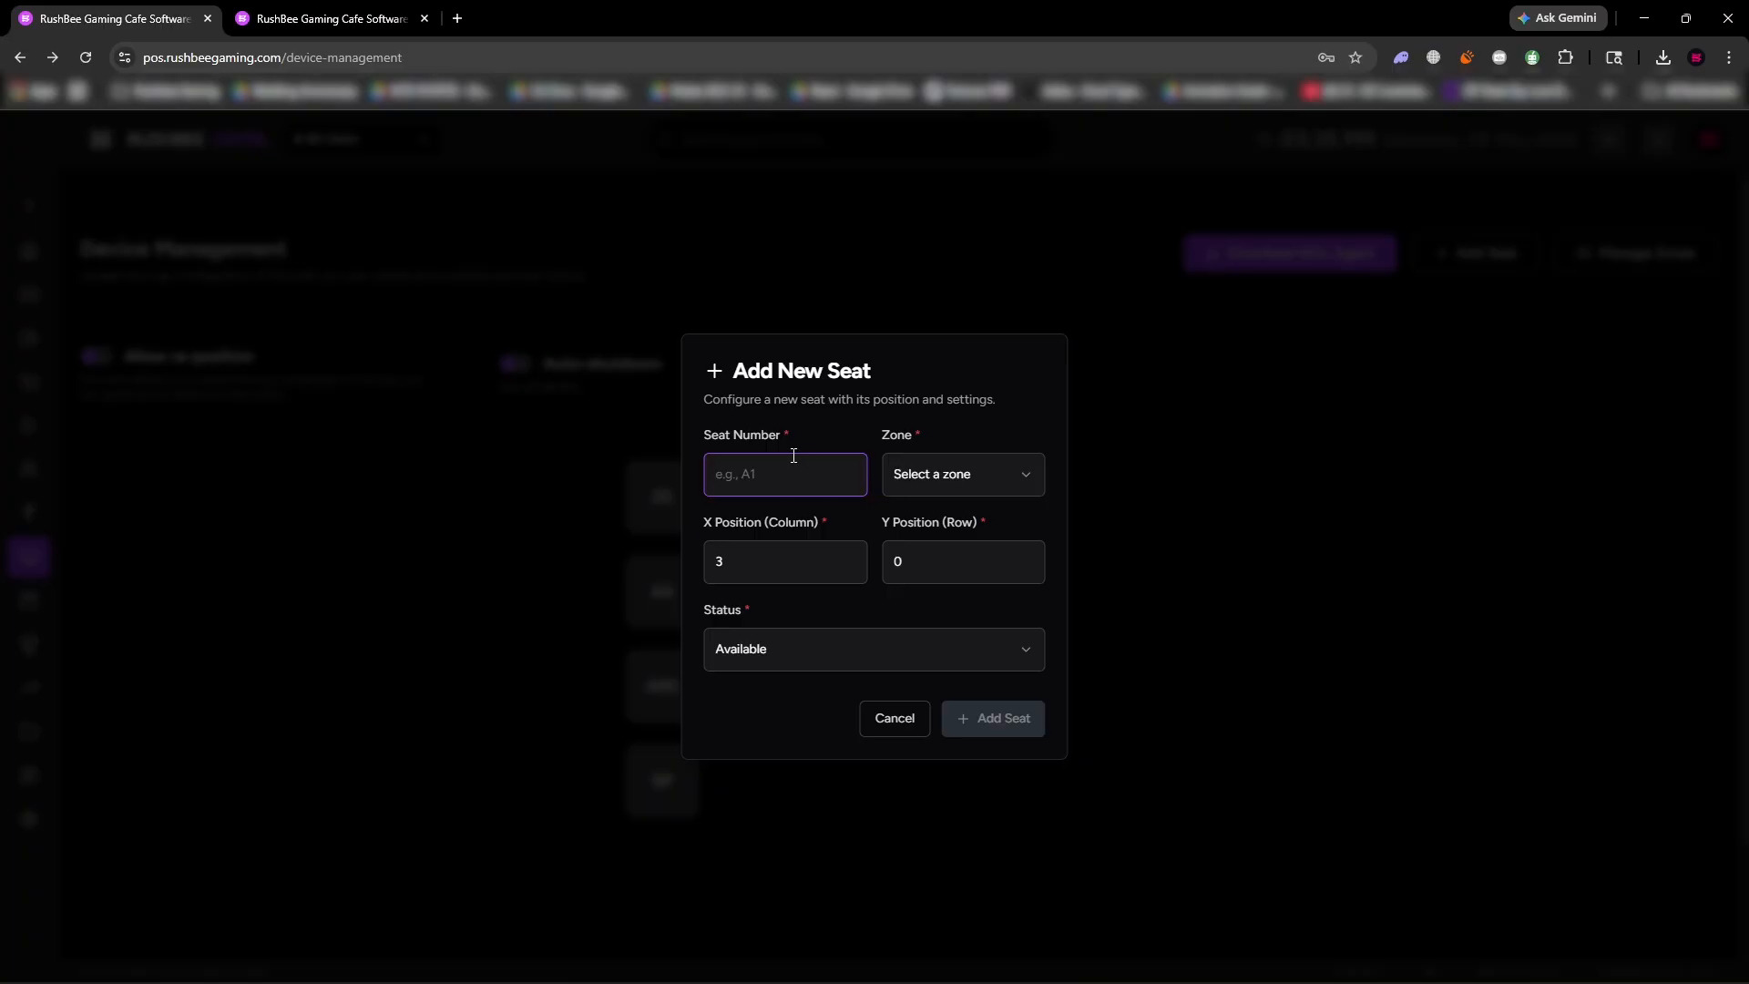
text(G09)
key(BackSpace)
text(1)
click(949, 466)
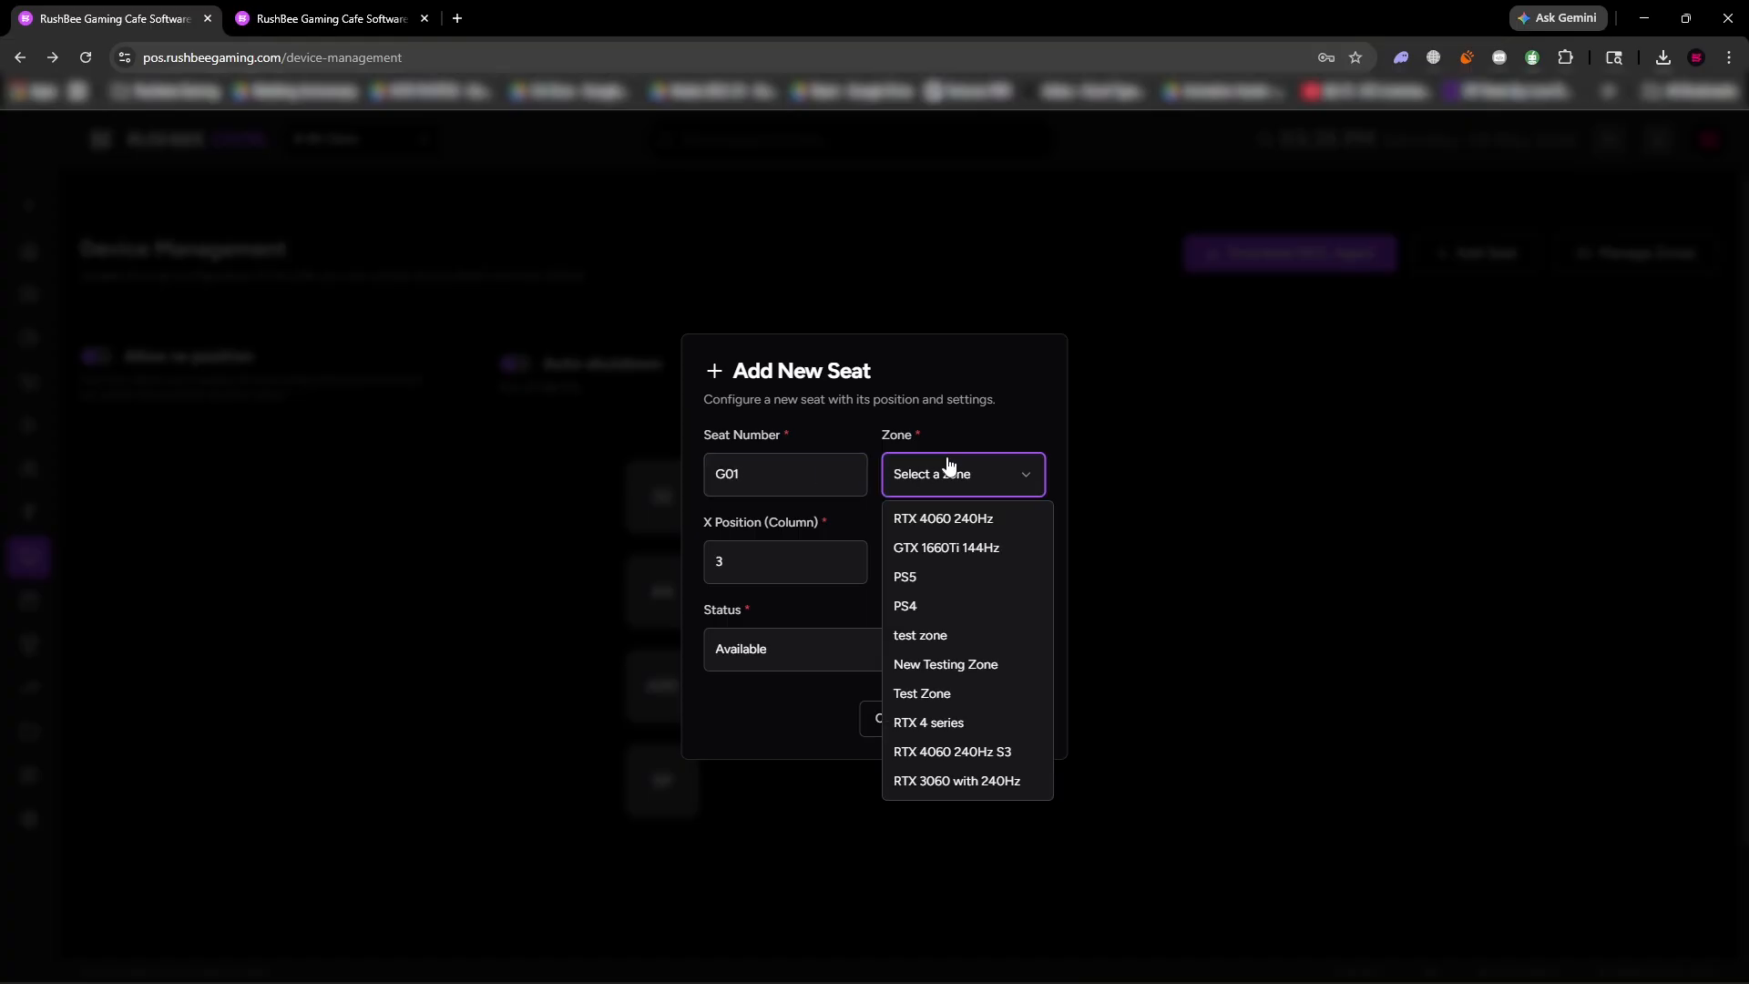
click(953, 781)
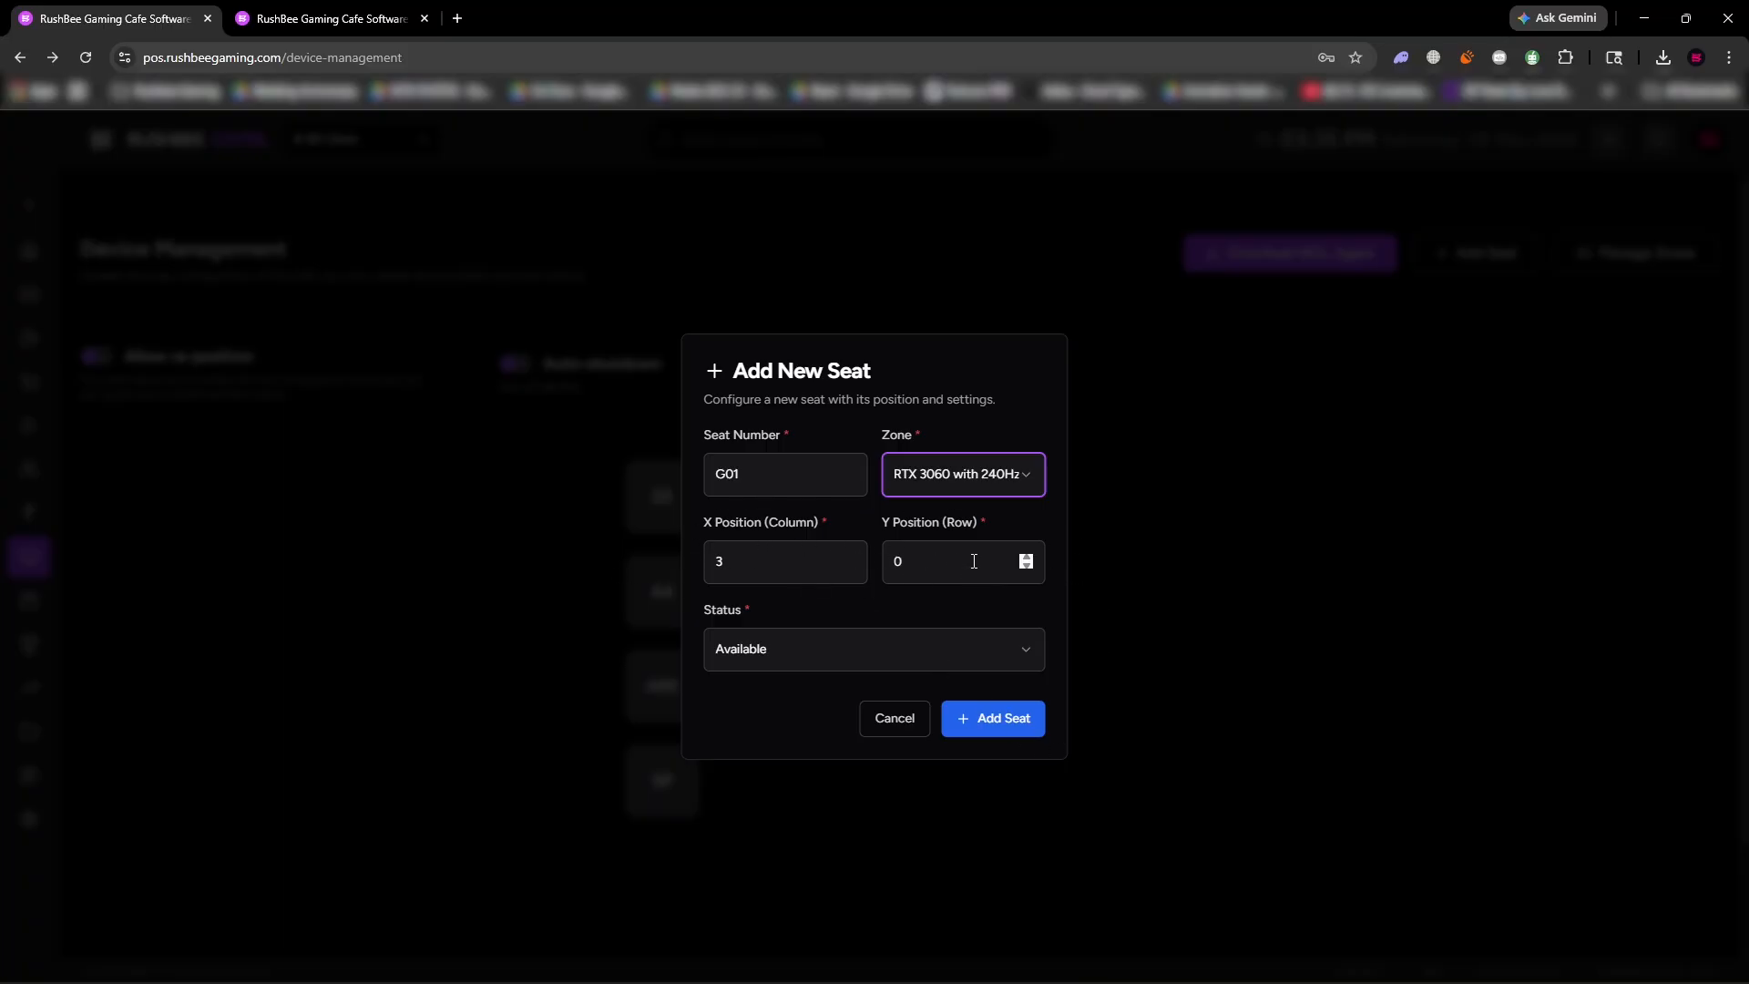
click(996, 729)
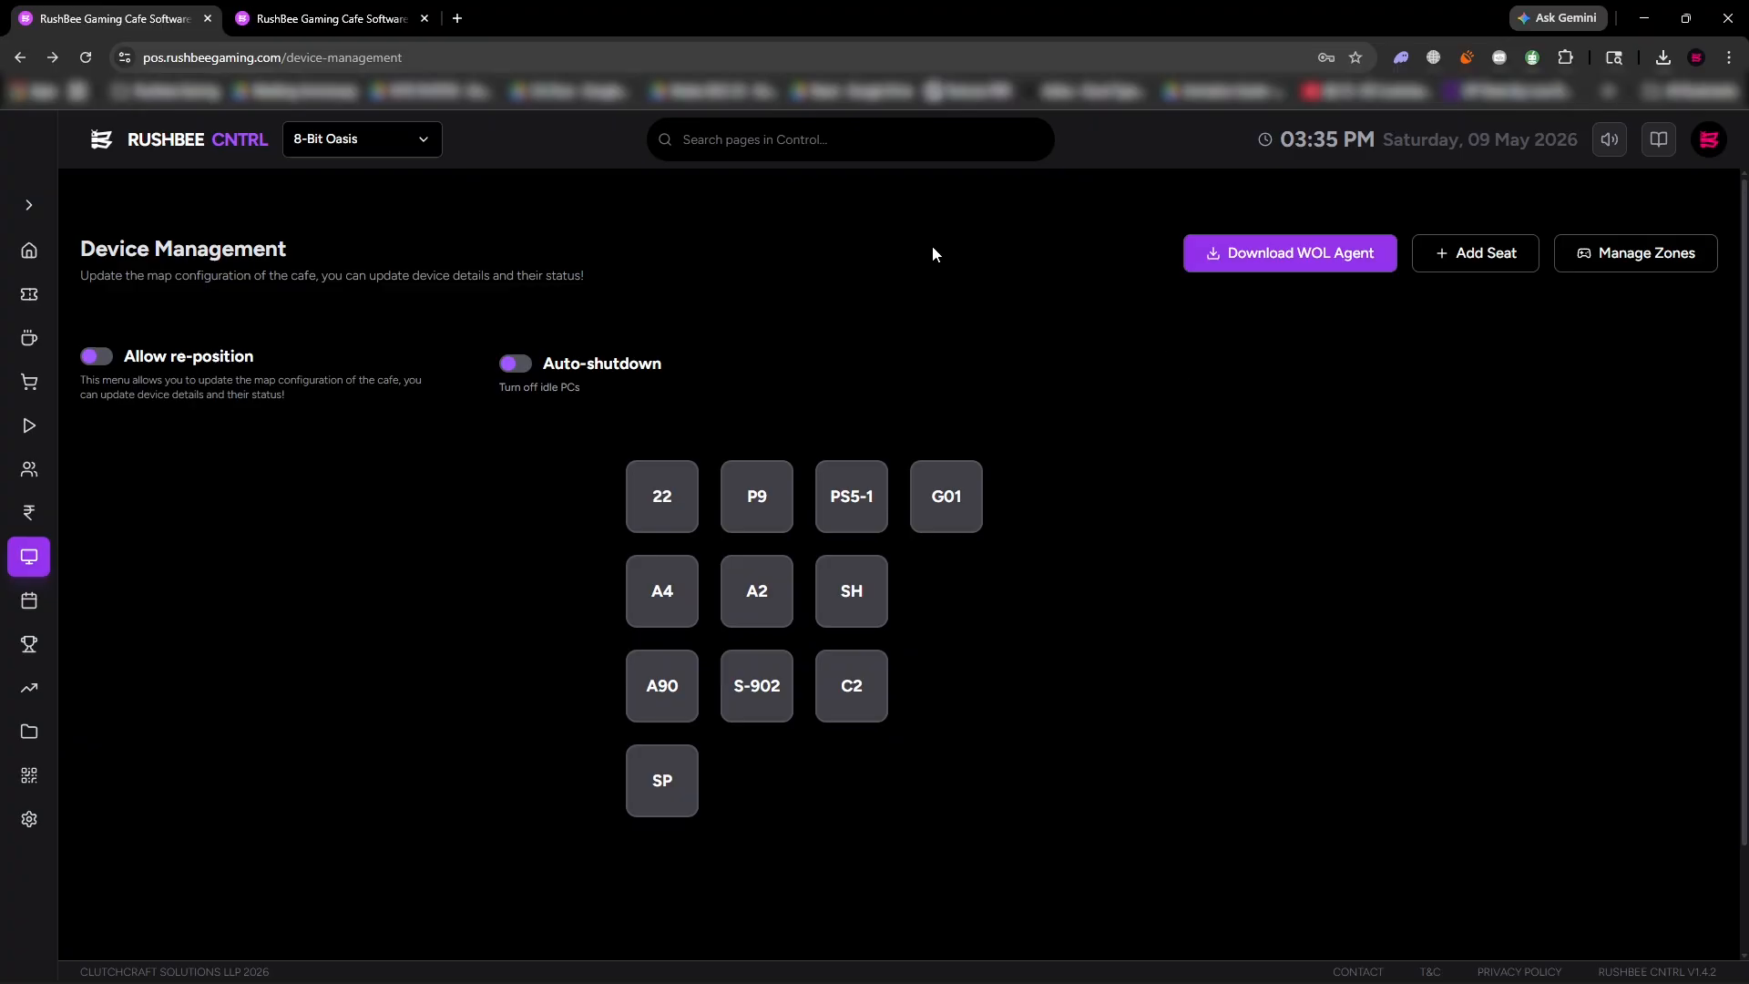
Allow re-positioning, move seat G01 between A90 and C2 with S-902 below it, and save the layout.
click(97, 357)
drag(982, 496, 758, 770)
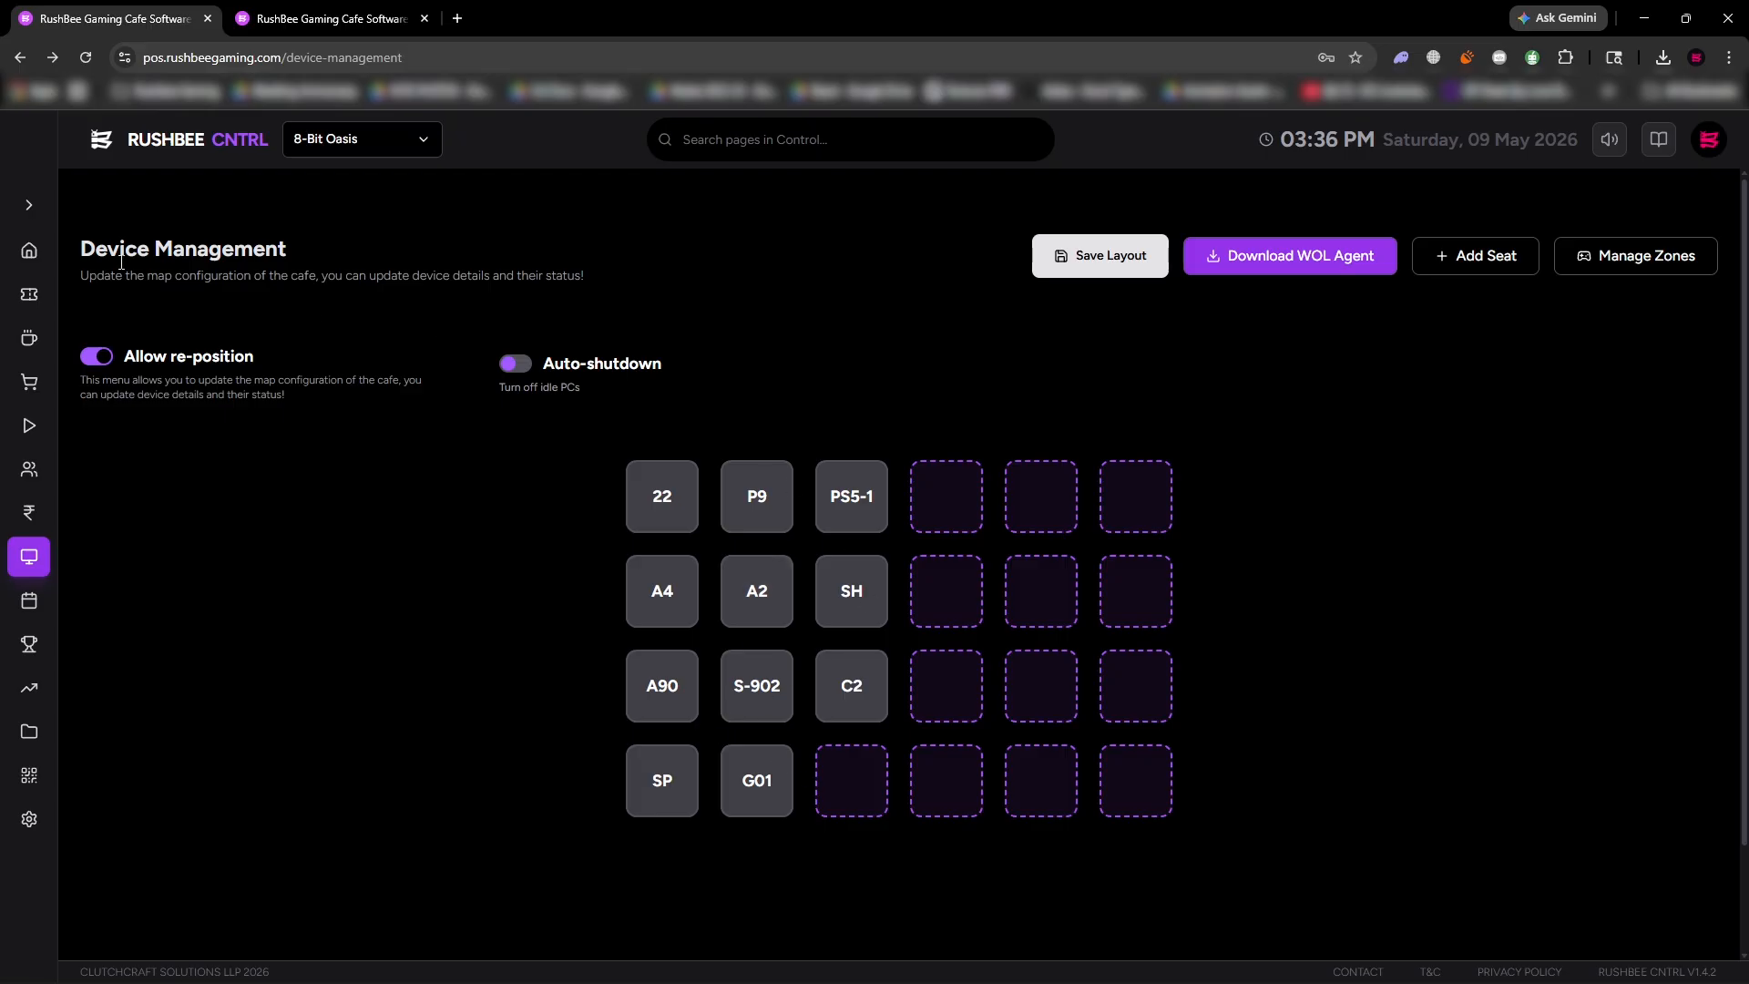
mouse_move(783, 702)
mouse_down()
mouse_move(780, 755)
mouse_move(769, 702)
mouse_up()
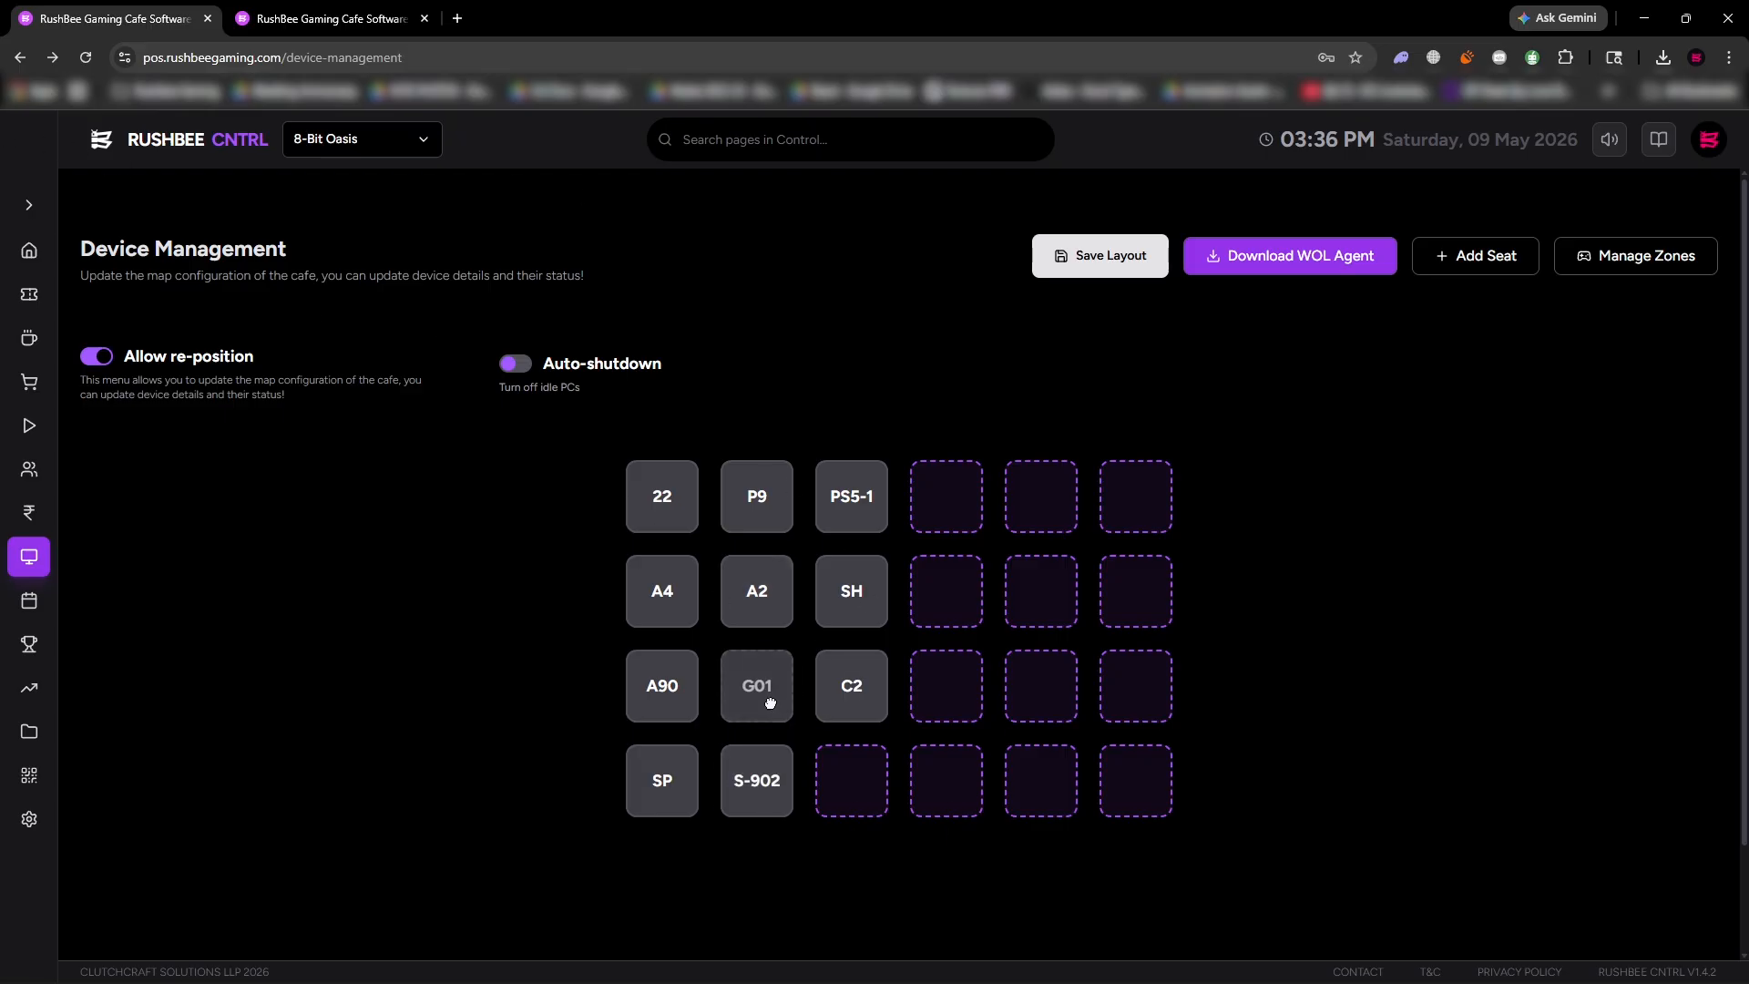
click(1047, 256)
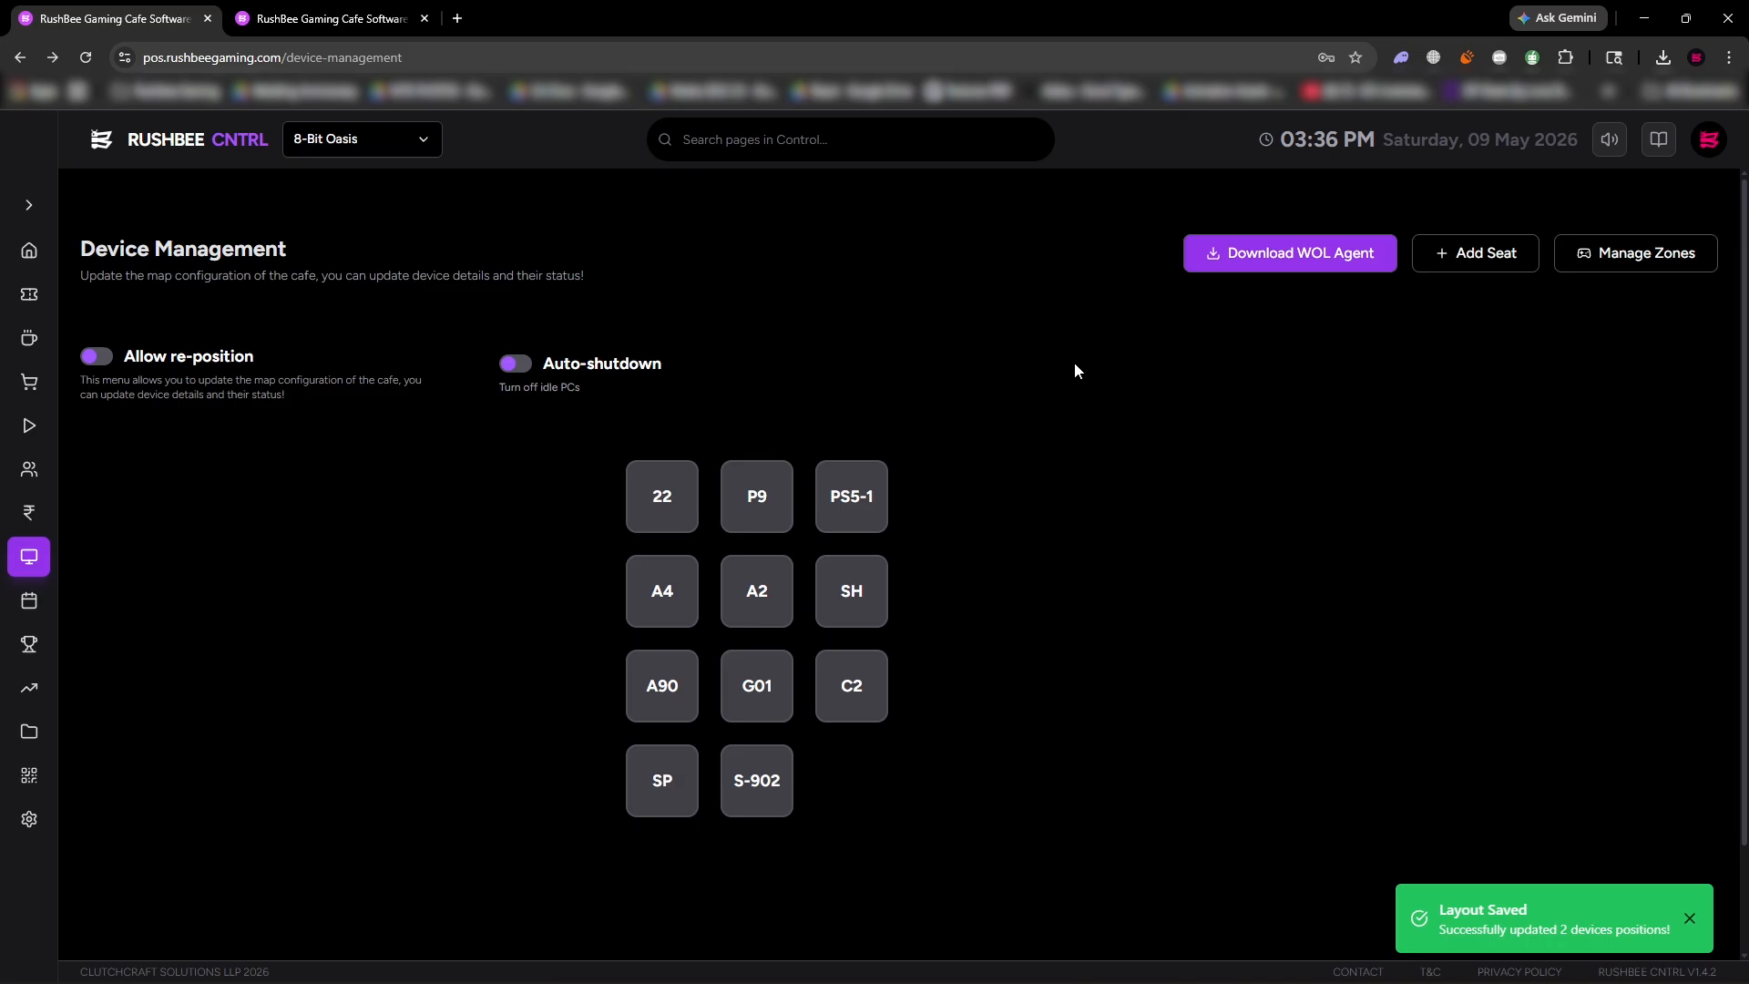
Return to the home seat map and view the session details of seat G01.
click(29, 251)
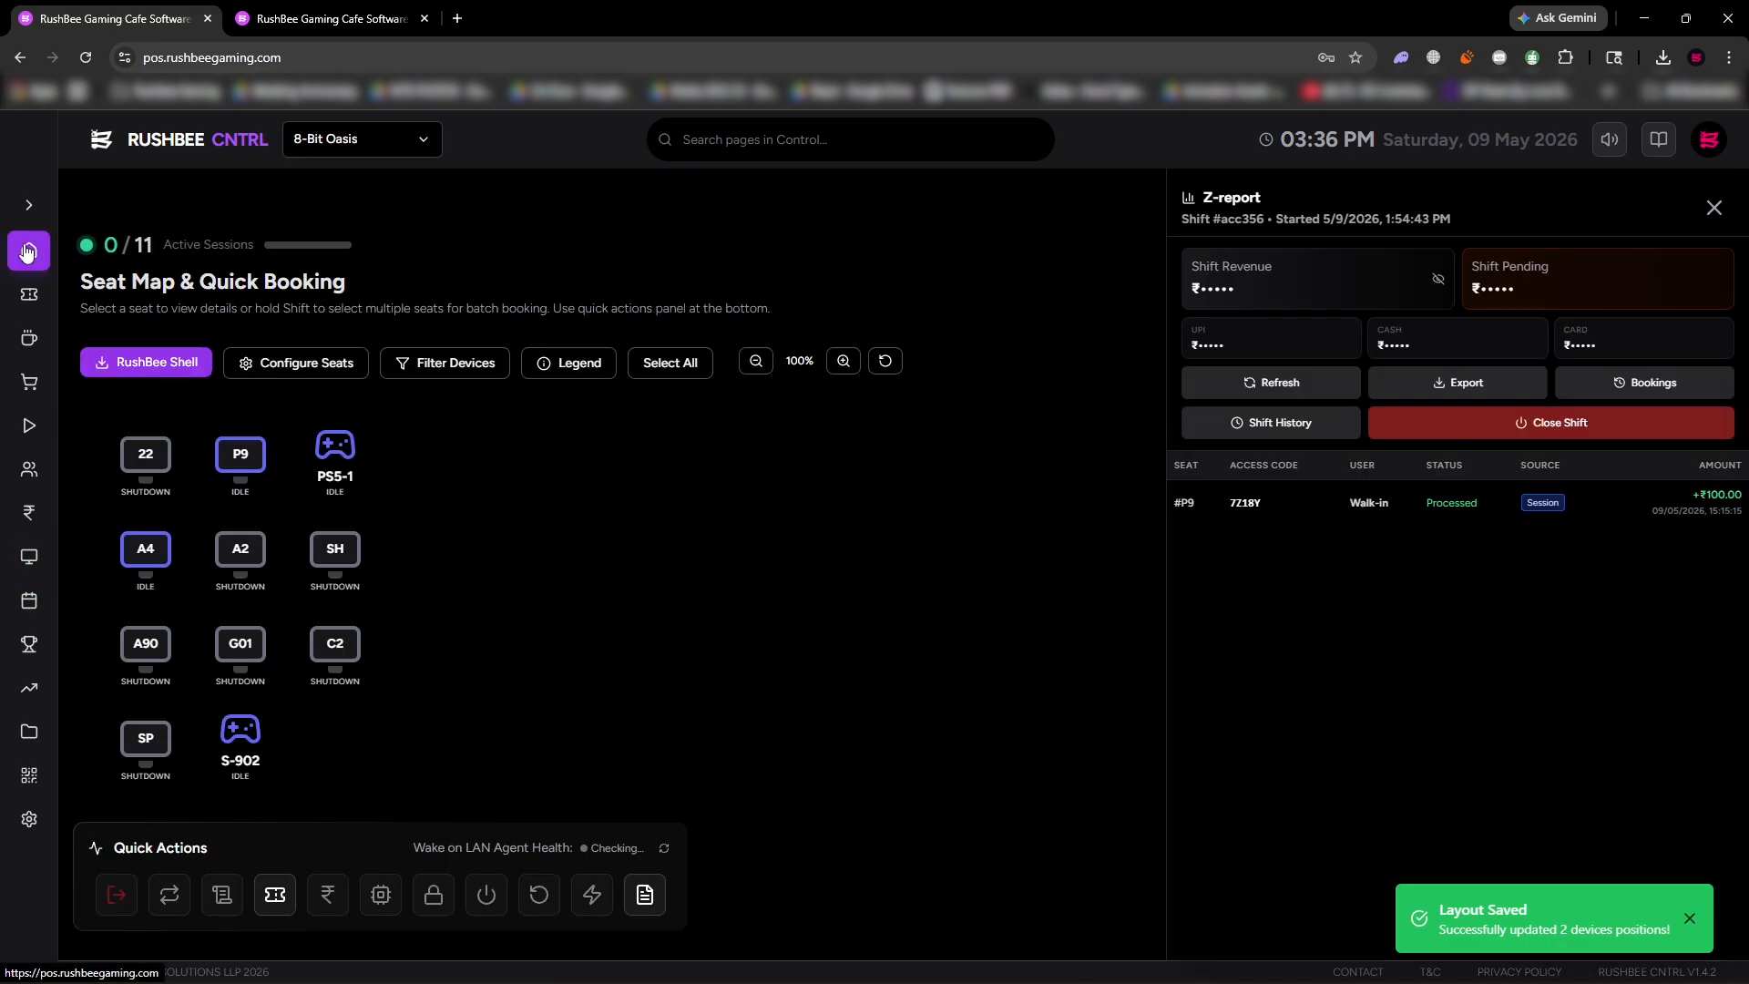
click(228, 658)
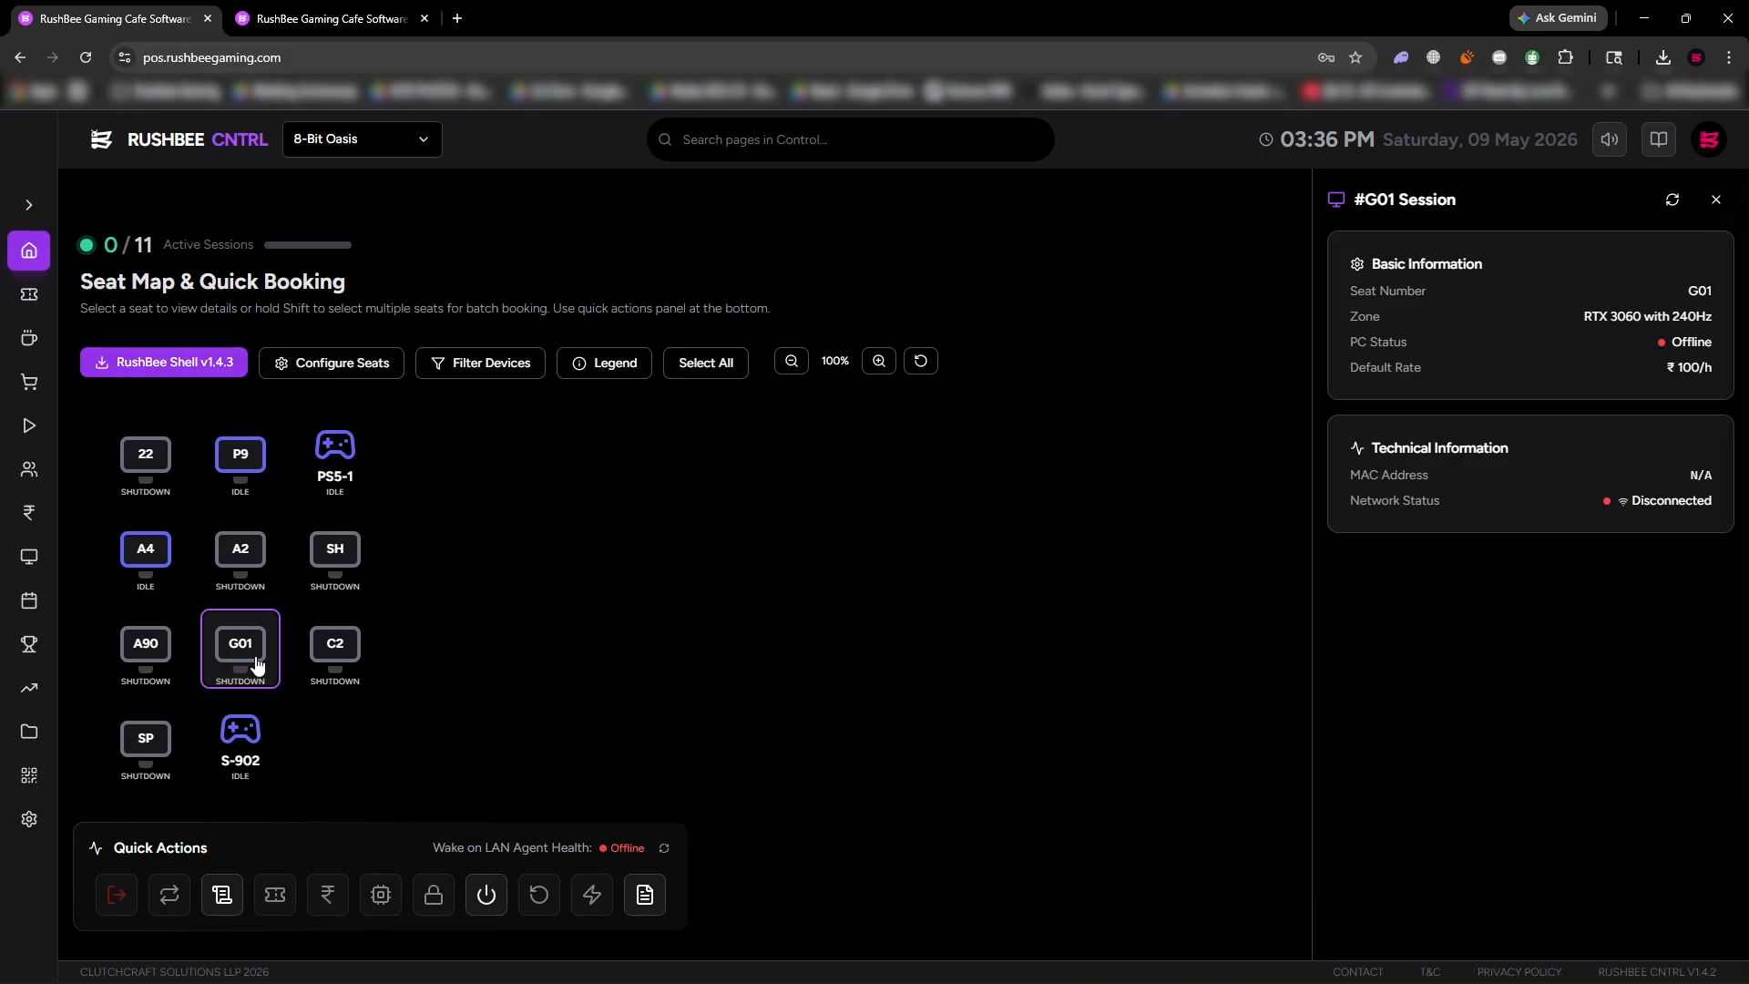